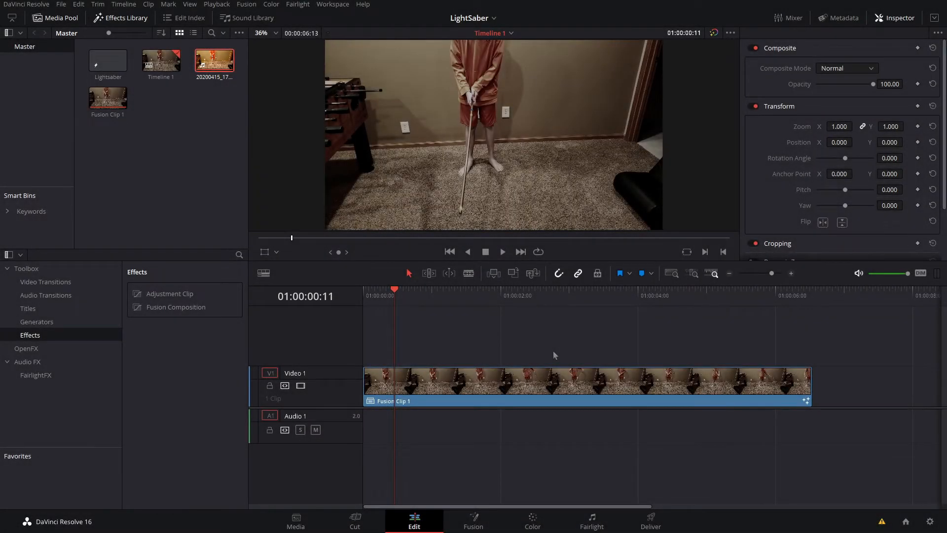
# Step: Open the clip's Fusion composition, add the Lightsaber node setup, and merge its Final output over MediaIn1
pyautogui.click(493, 526)
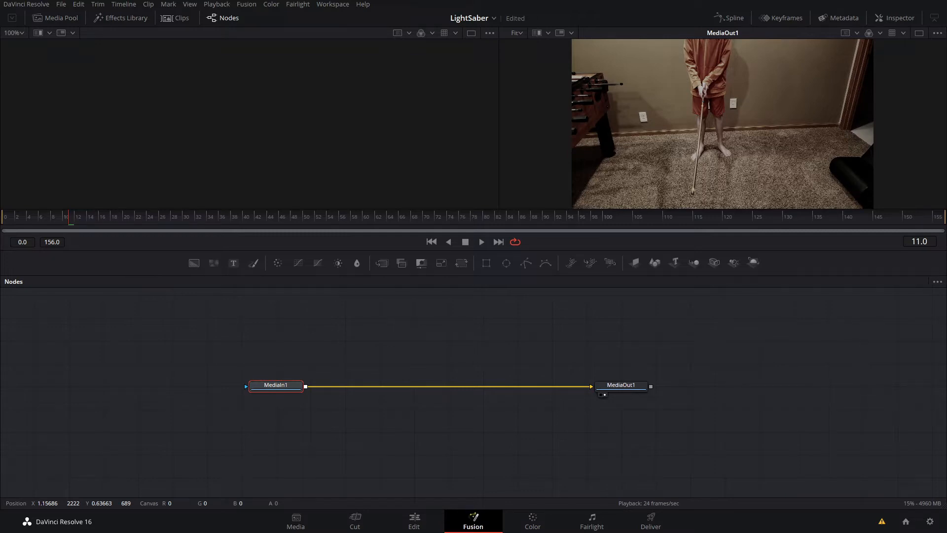
pyautogui.moveTo(700, 298); pyautogui.dragTo(559, 436)
pyautogui.click(634, 429)
pyautogui.moveTo(636, 431); pyautogui.dragTo(592, 368)
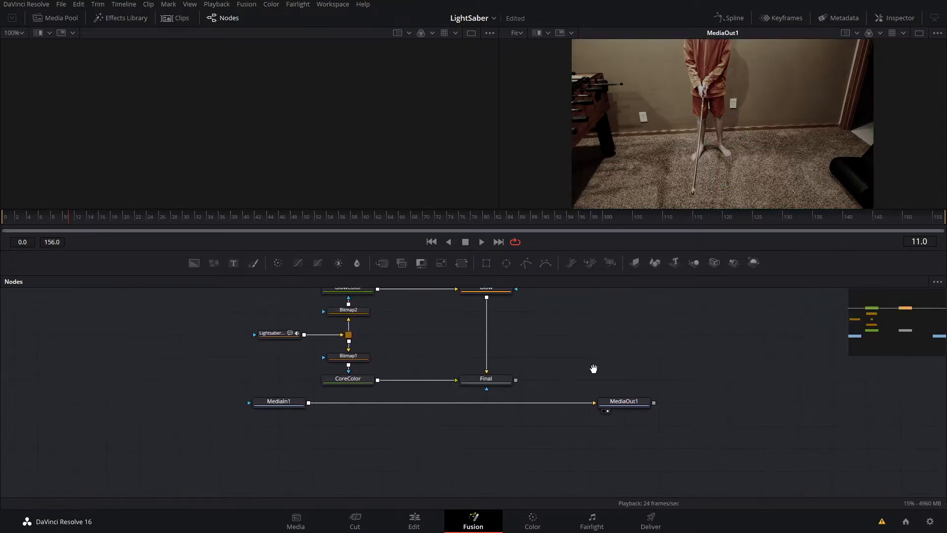
pyautogui.moveTo(516, 380); pyautogui.dragTo(308, 402)
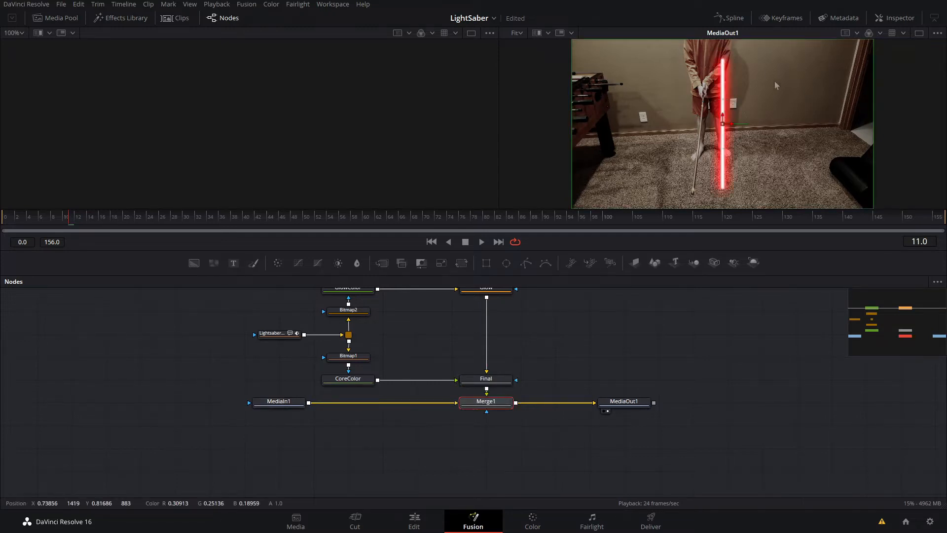
# Step: Align the Lightsabermask's two end points with the hands and the stick's tip at frame 11, and show the mask's parameters
pyautogui.scroll(3, 735, 122)
pyautogui.scroll(-4, 728, 124)
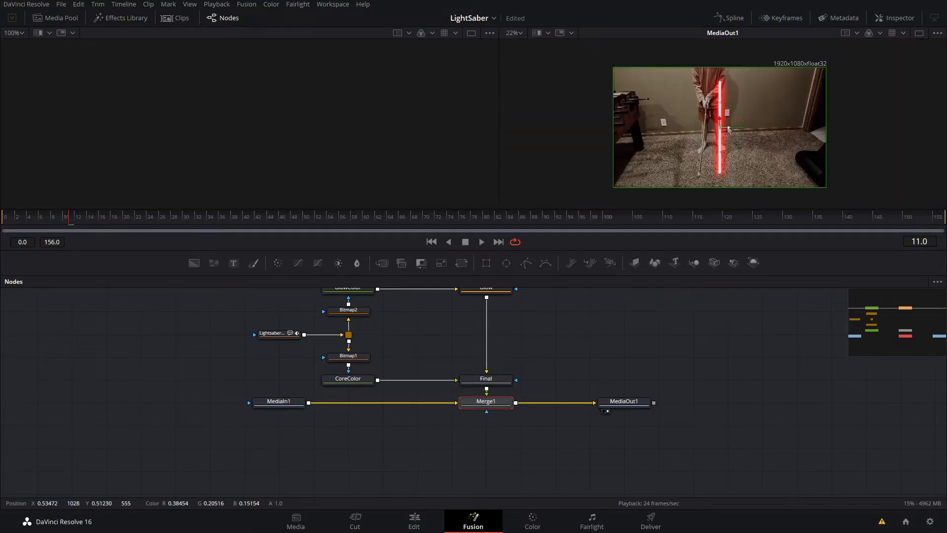
pyautogui.scroll(1, 725, 124)
pyautogui.moveTo(424, 320); pyautogui.dragTo(423, 347)
pyautogui.click(423, 347)
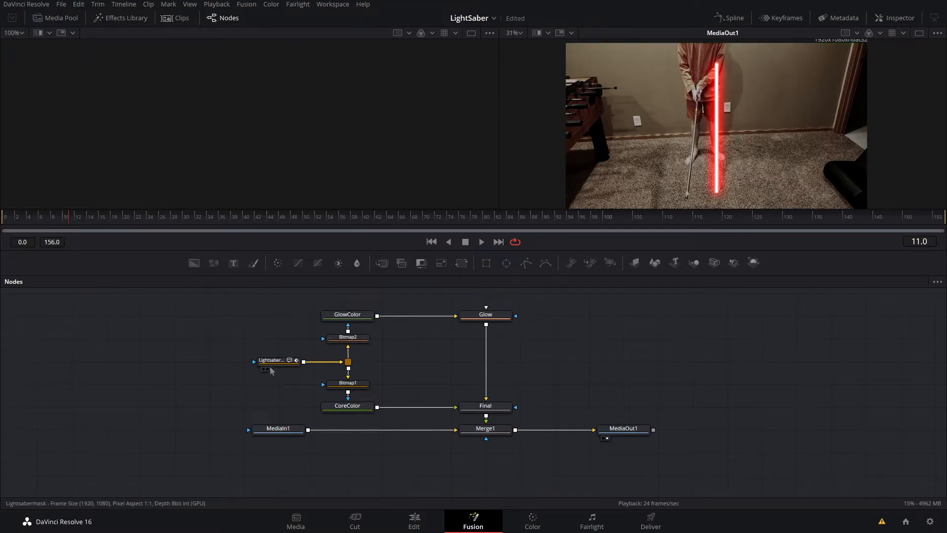
pyautogui.moveTo(269, 369)
pyautogui.mouseDown()
pyautogui.moveTo(269, 346)
pyautogui.moveTo(280, 370)
pyautogui.mouseUp()
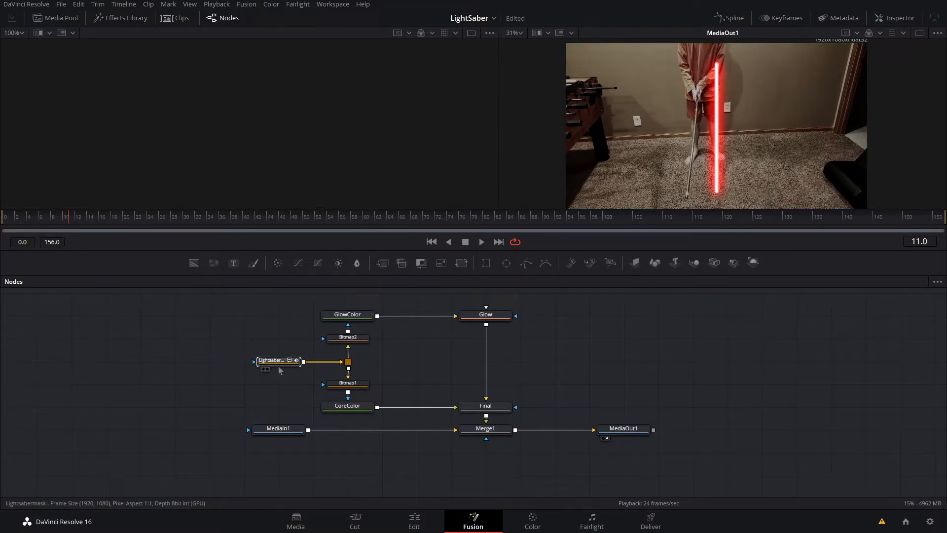
pyautogui.click(279, 367)
pyautogui.moveTo(716, 64); pyautogui.dragTo(697, 101)
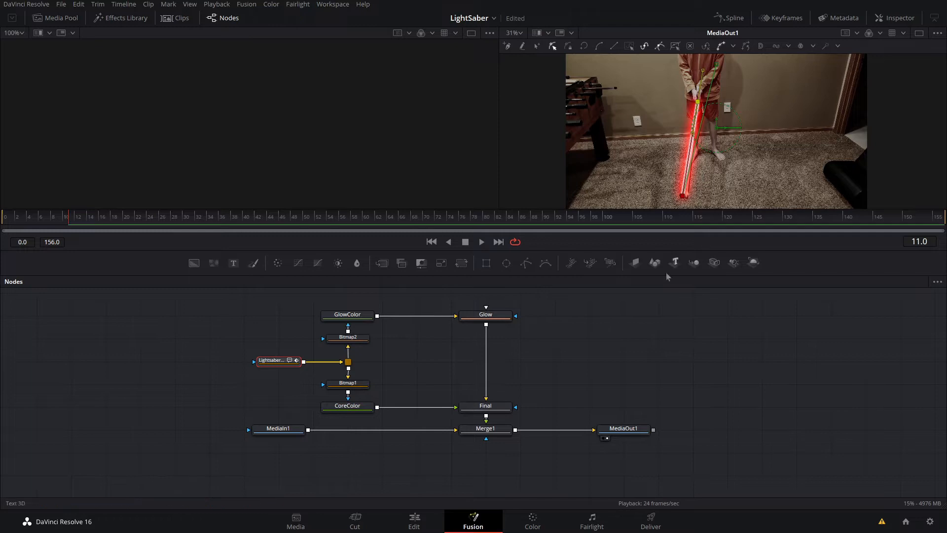
pyautogui.click(636, 429)
pyautogui.click(276, 361)
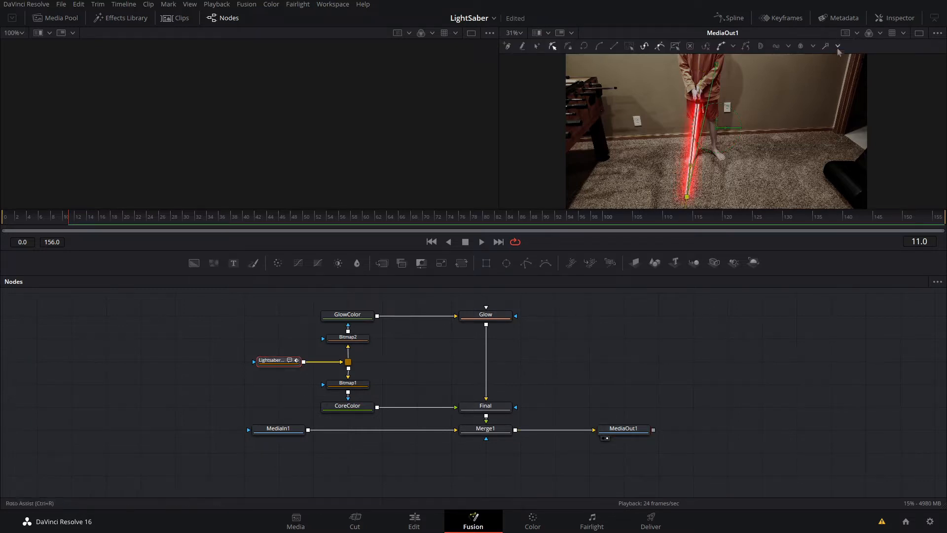
pyautogui.click(894, 17)
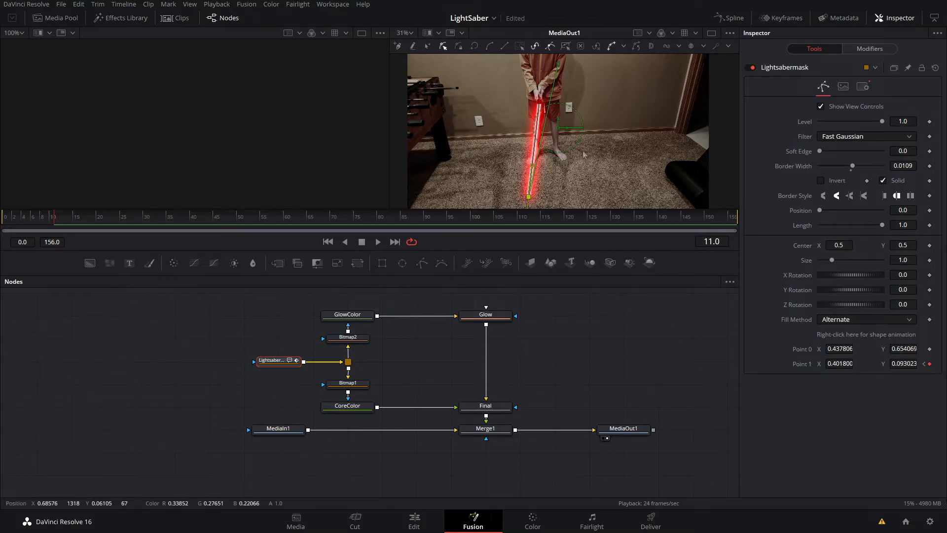
# Step: Try moving the mask's hand-side point out past the frame's left edge, undo it, and reselect the Lightsabermask node
pyautogui.moveTo(539, 104); pyautogui.dragTo(391, 97)
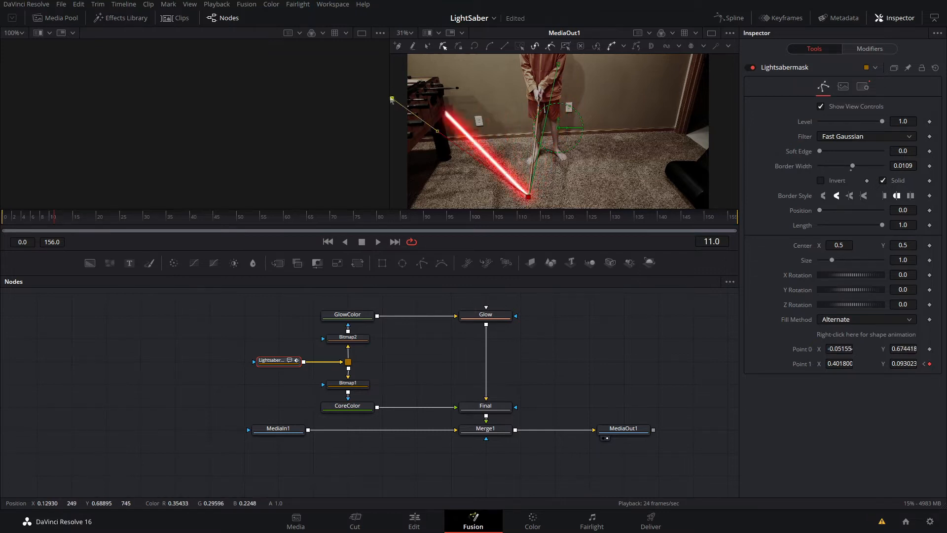
pyautogui.hotkey('ctrl', 'z')
pyautogui.click(640, 433)
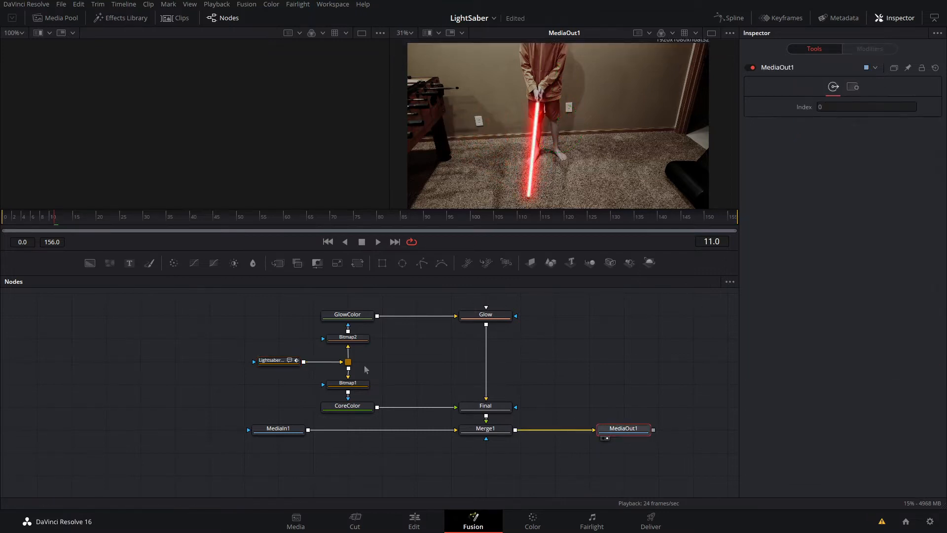
pyautogui.click(286, 365)
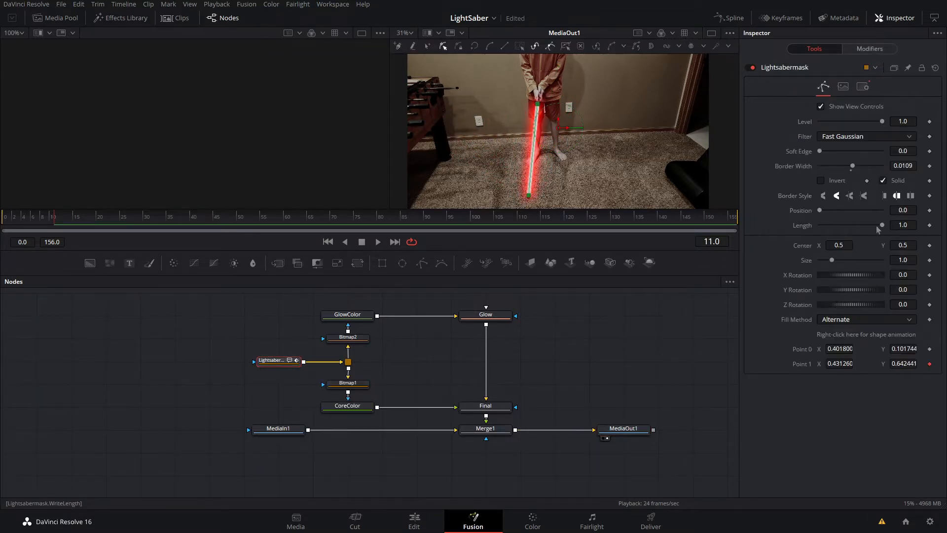
# Step: Refit the blade to the stick with Point 0 at about 0.436, 0.640 and Point 1 at about 0.400, 0.076
pyautogui.moveTo(879, 227); pyautogui.dragTo(903, 236)
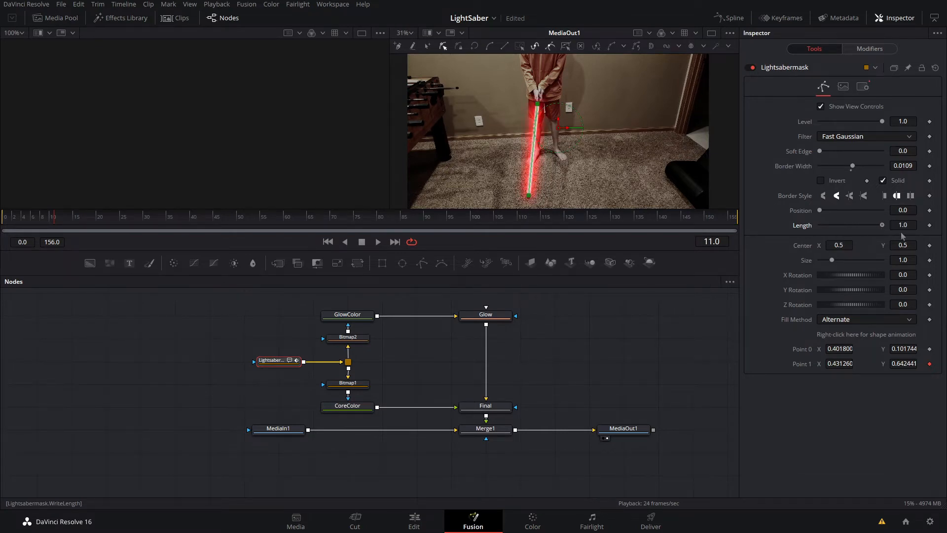
pyautogui.moveTo(539, 104)
pyautogui.mouseDown()
pyautogui.moveTo(494, 150)
pyautogui.moveTo(533, 178)
pyautogui.moveTo(543, 101)
pyautogui.moveTo(538, 111)
pyautogui.mouseUp()
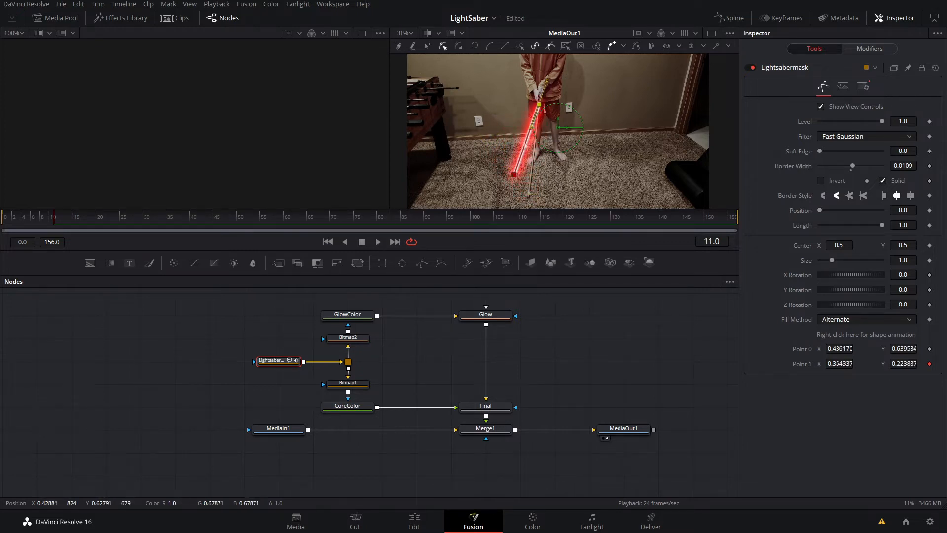
pyautogui.moveTo(514, 174); pyautogui.dragTo(527, 203)
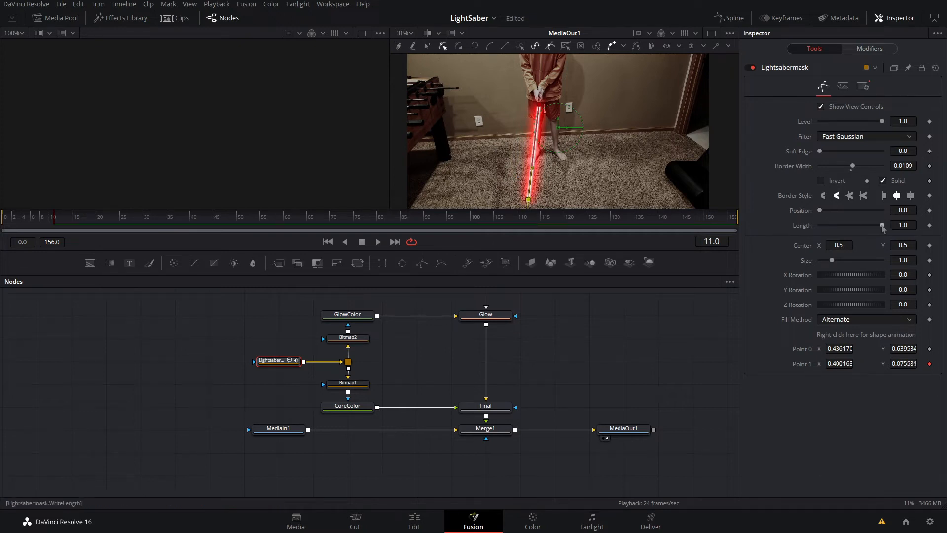
# Step: Retract the blade by setting the mask's Length to 0.0, check the output, and restore Length to 1.0
pyautogui.moveTo(870, 234); pyautogui.dragTo(802, 243)
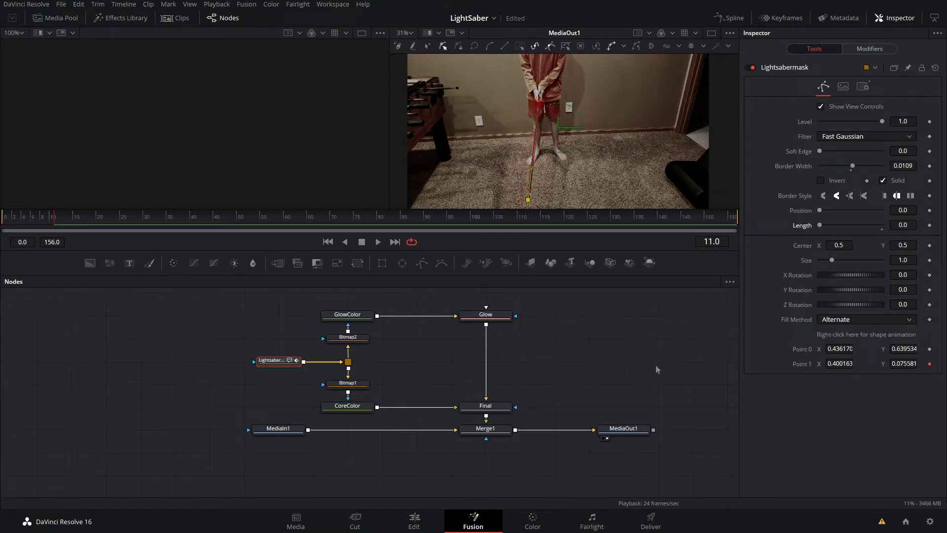
pyautogui.click(619, 430)
pyautogui.click(263, 364)
pyautogui.moveTo(820, 226); pyautogui.dragTo(883, 226)
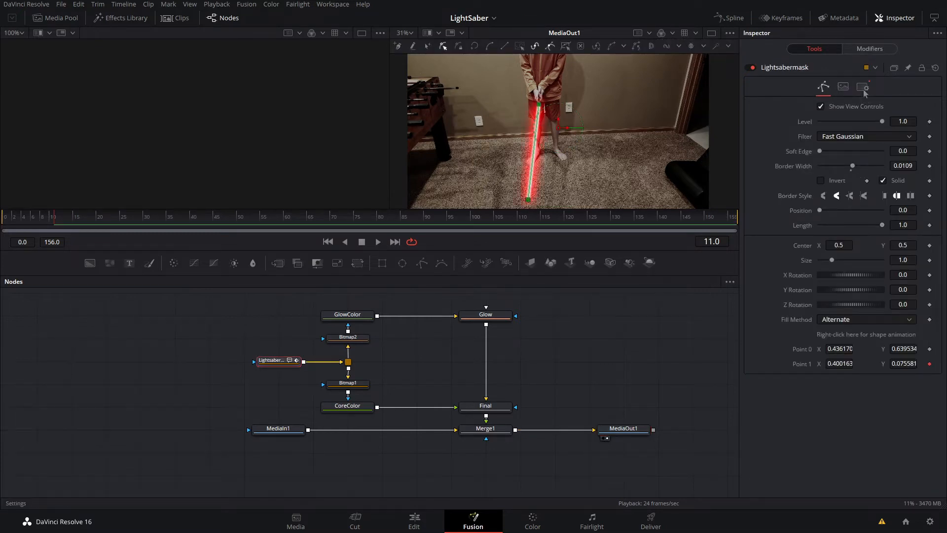
# Step: Turn on Motion Blur for the Lightsabermask and move its hand-side point to different positions at frames 11 and 24
pyautogui.click(863, 87)
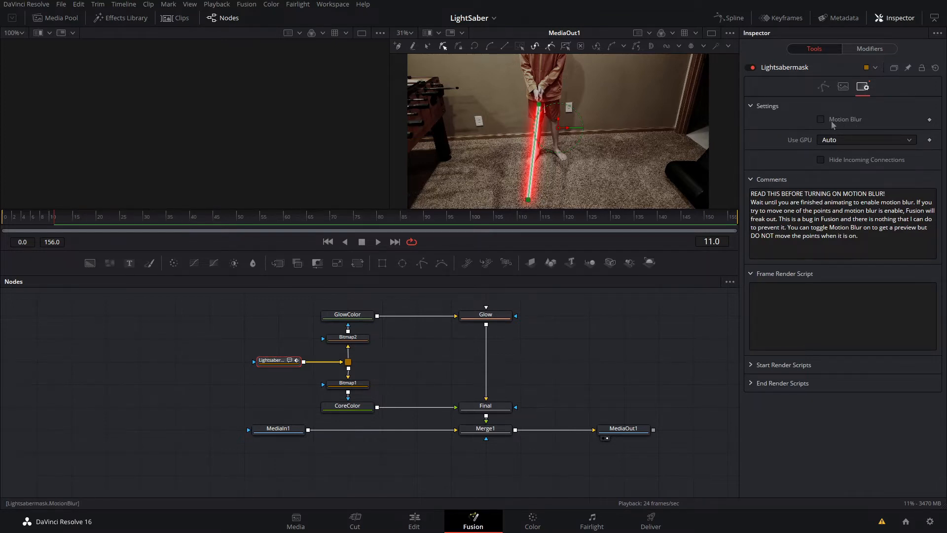
pyautogui.click(833, 125)
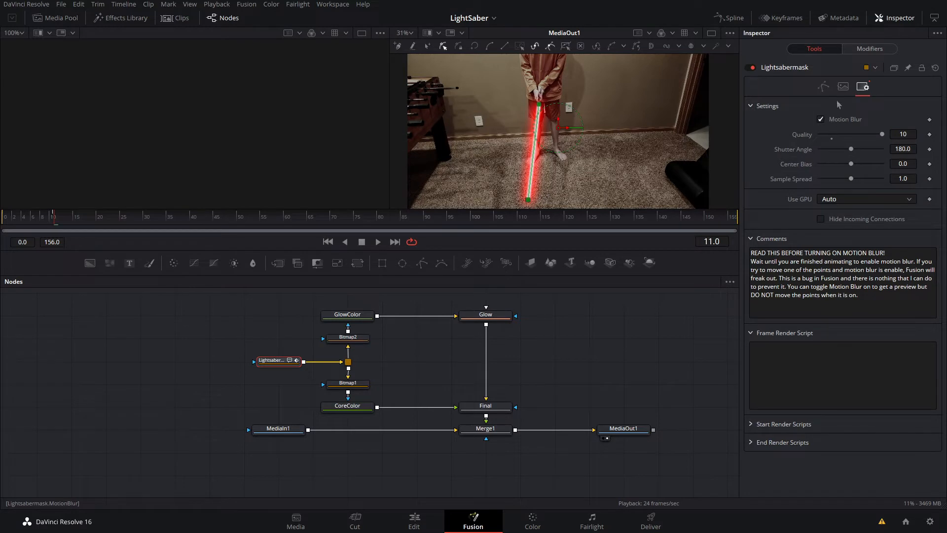
pyautogui.moveTo(539, 105); pyautogui.dragTo(580, 116)
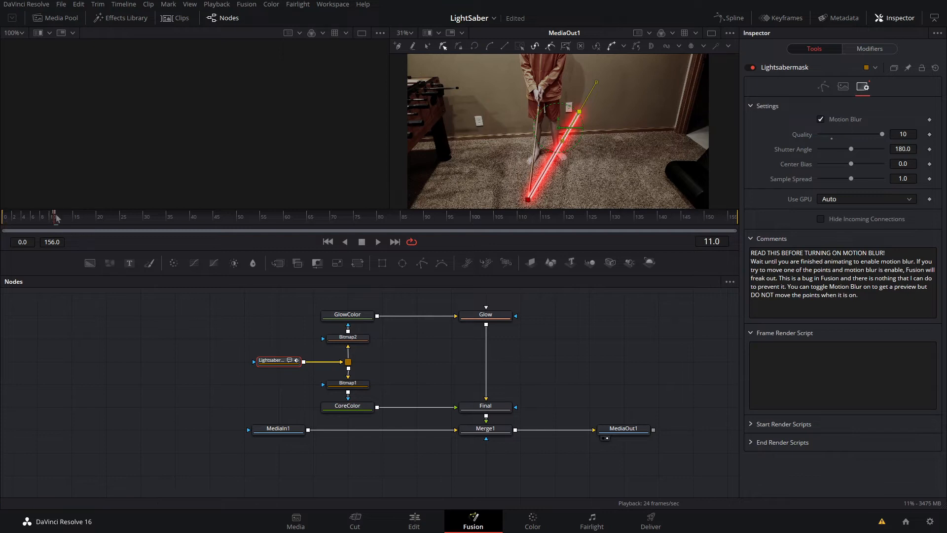
pyautogui.scroll(4, 56, 217)
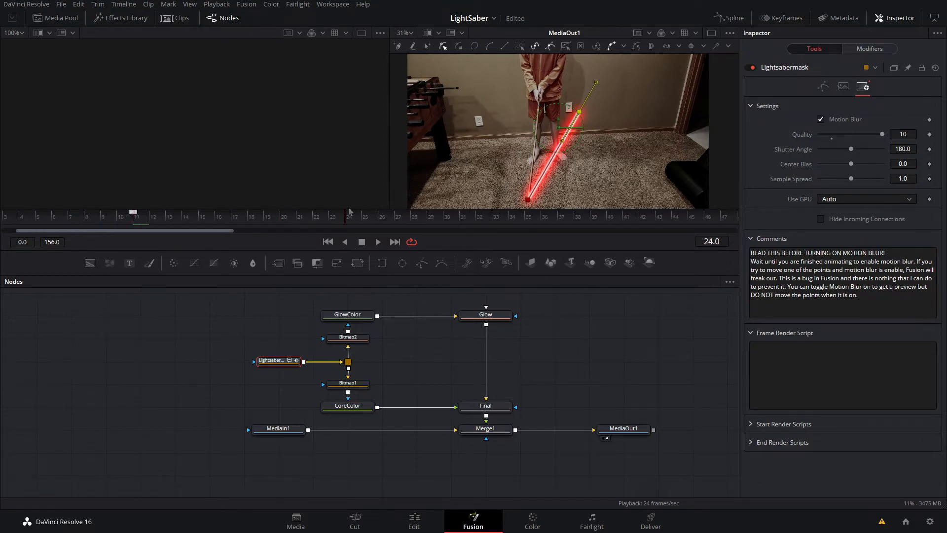
pyautogui.click(349, 212)
pyautogui.moveTo(579, 111); pyautogui.dragTo(429, 139)
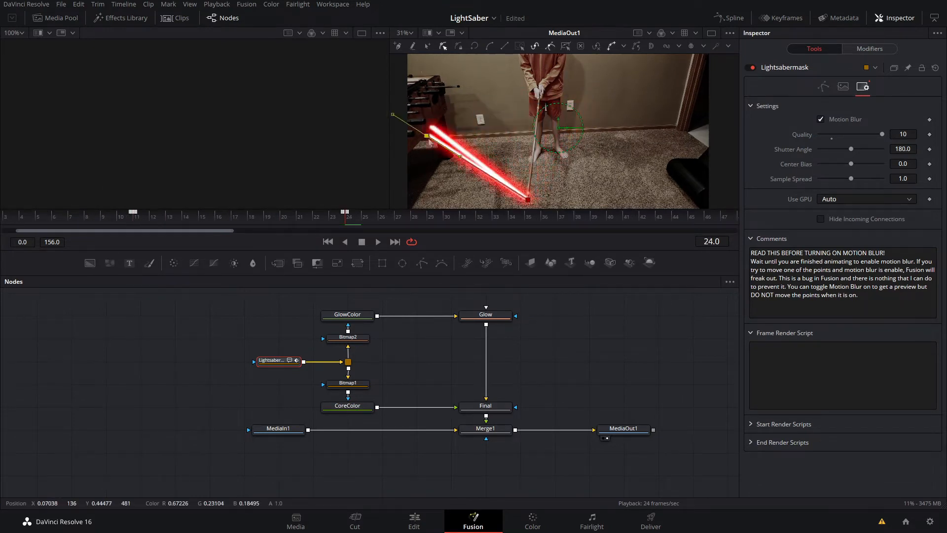
# Step: Play the motion-blurred blade animation from frame 12 and turn off the mask's Motion Blur
pyautogui.click(150, 217)
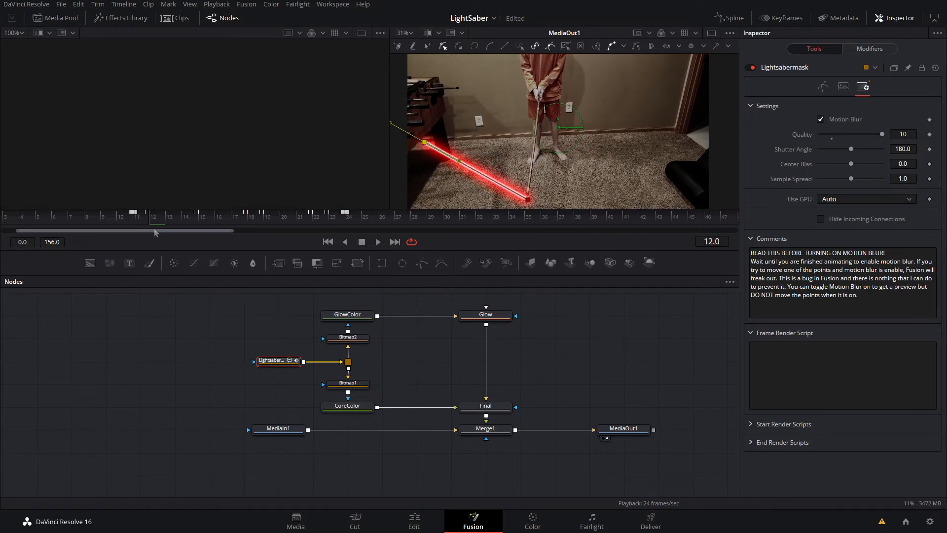
pyautogui.press('space')
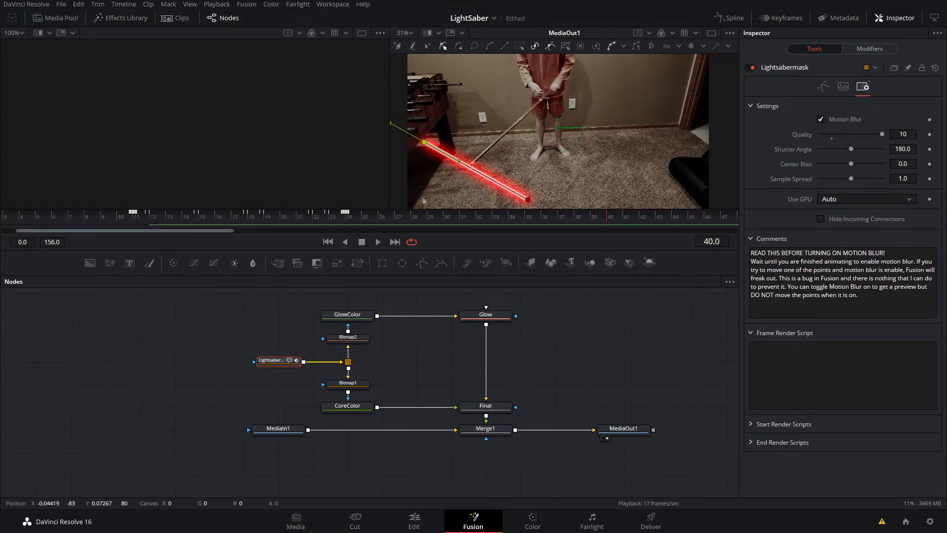
pyautogui.scroll(-5, 521, 218)
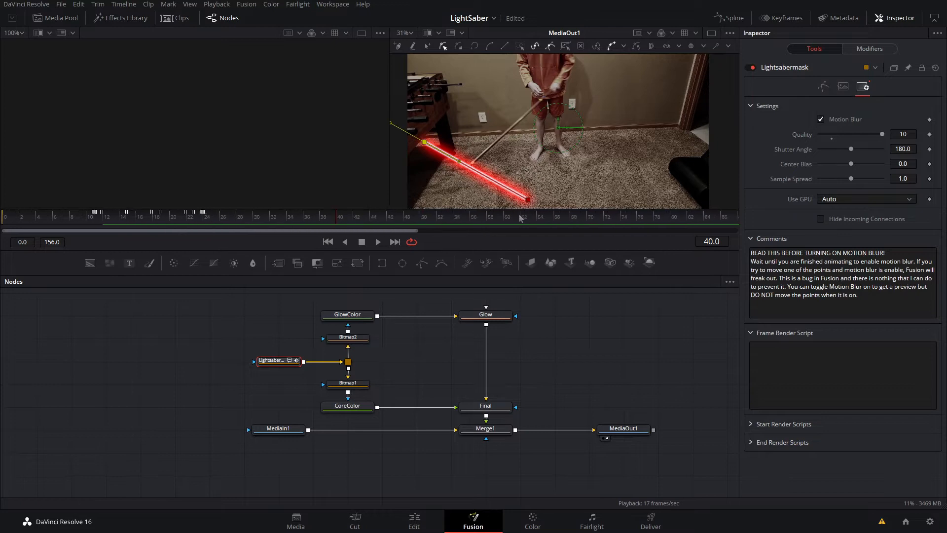
pyautogui.scroll(-5, 520, 218)
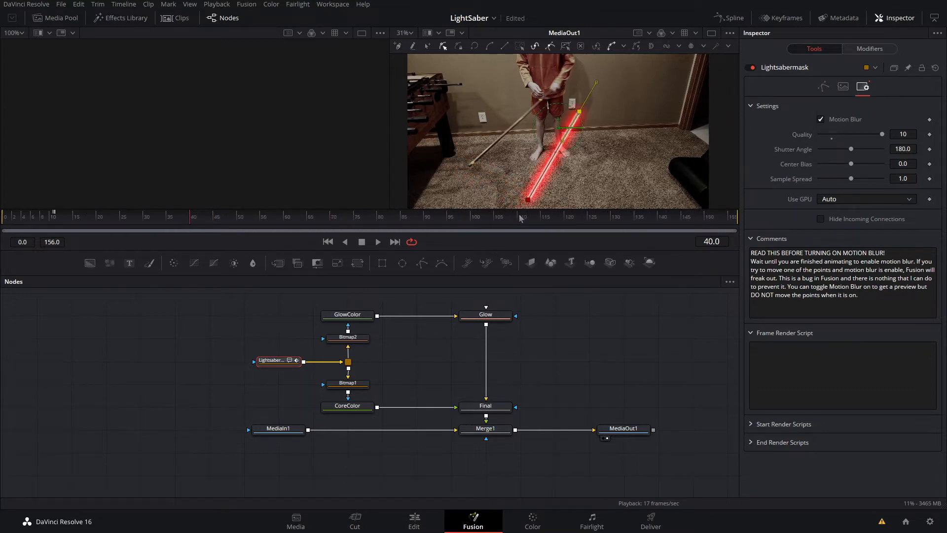
pyautogui.click(820, 119)
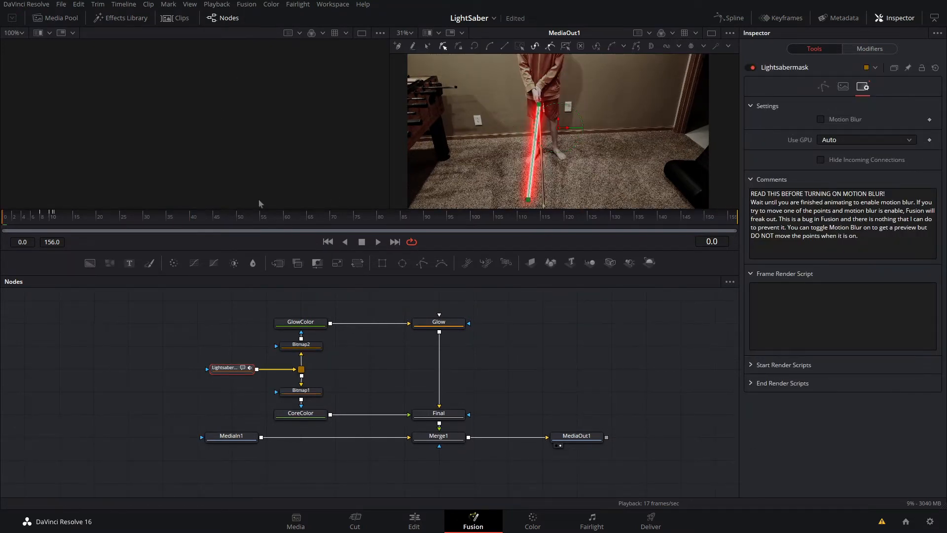
# Step: Examine the mask's Point 1 keyframes by going to frame 11 and back to frame 8
pyautogui.moveTo(39, 218)
pyautogui.mouseDown()
pyautogui.moveTo(65, 217)
pyautogui.moveTo(26, 217)
pyautogui.mouseUp()
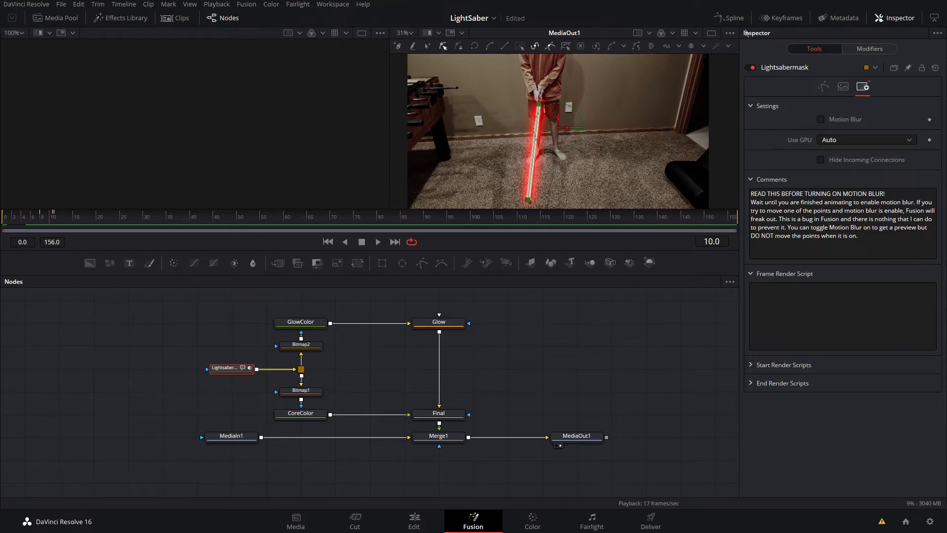
pyautogui.click(824, 87)
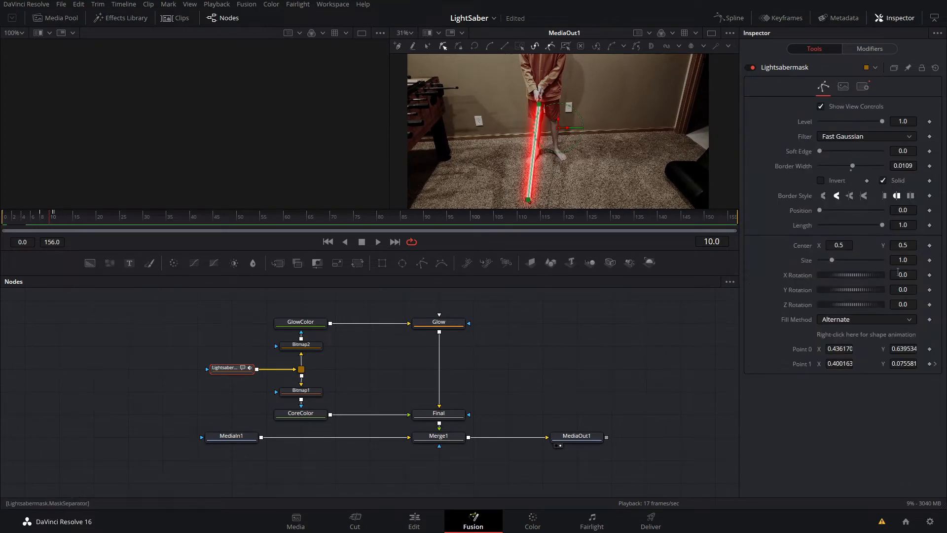
pyautogui.click(934, 364)
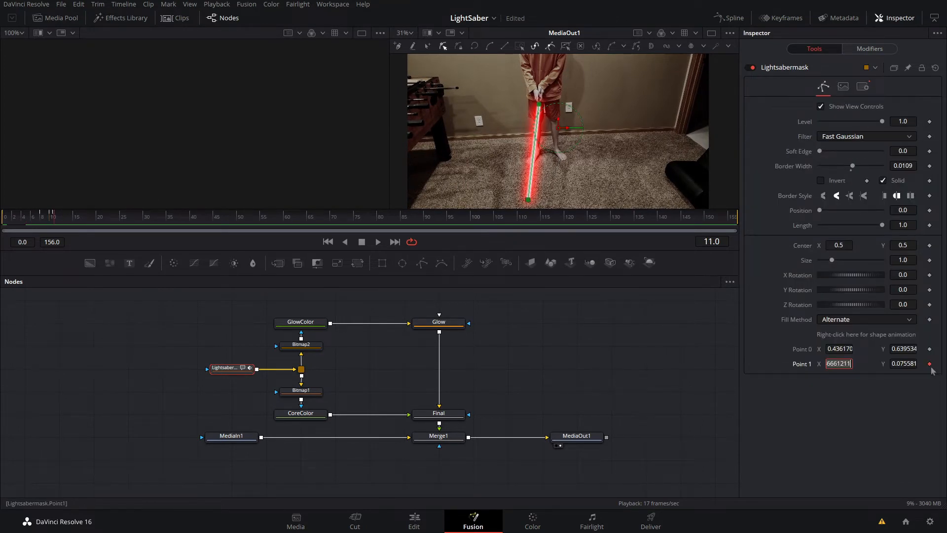
pyautogui.moveTo(50, 218)
pyautogui.mouseDown()
pyautogui.moveTo(36, 225)
pyautogui.moveTo(43, 217)
pyautogui.mouseUp()
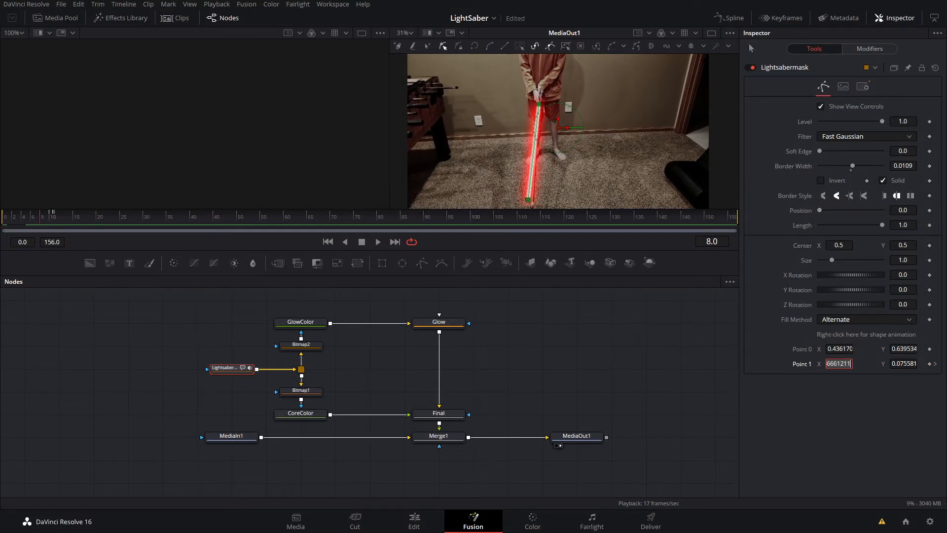
# Step: Delete all of the Lightsabermask's Displacement and Polyline keyframes in the Spline editor
pyautogui.click(732, 17)
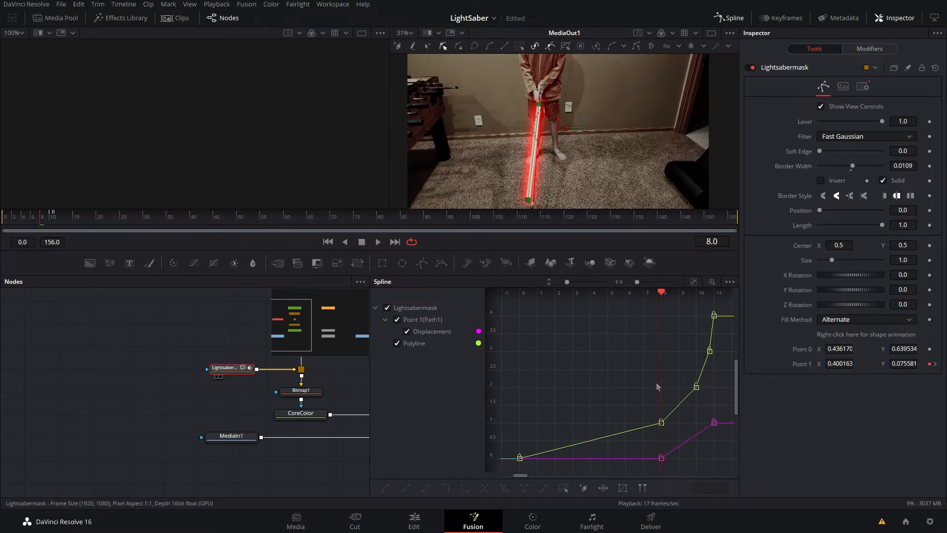
pyautogui.scroll(-7, 656, 383)
pyautogui.moveTo(601, 315); pyautogui.dragTo(522, 442)
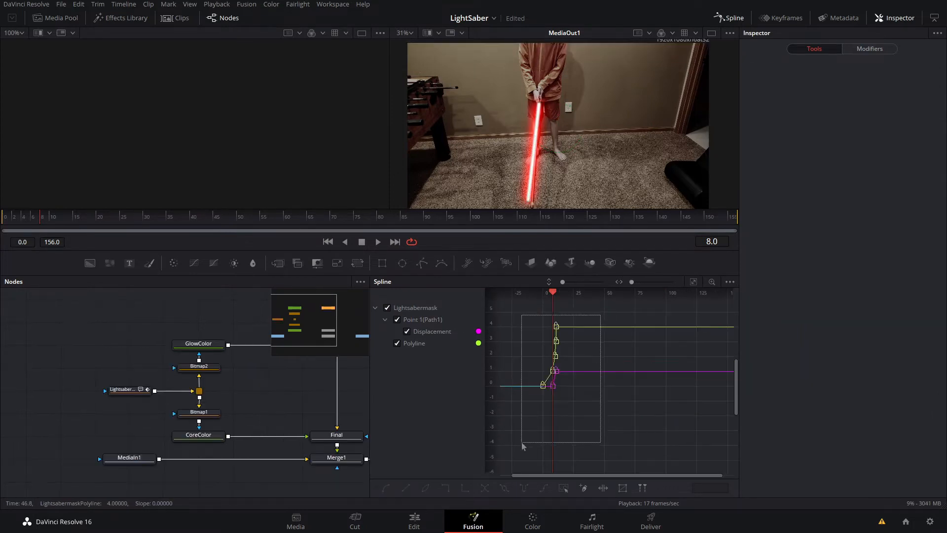
pyautogui.press('Delete')
pyautogui.scroll(5, 567, 365)
pyautogui.moveTo(566, 364); pyautogui.dragTo(633, 338)
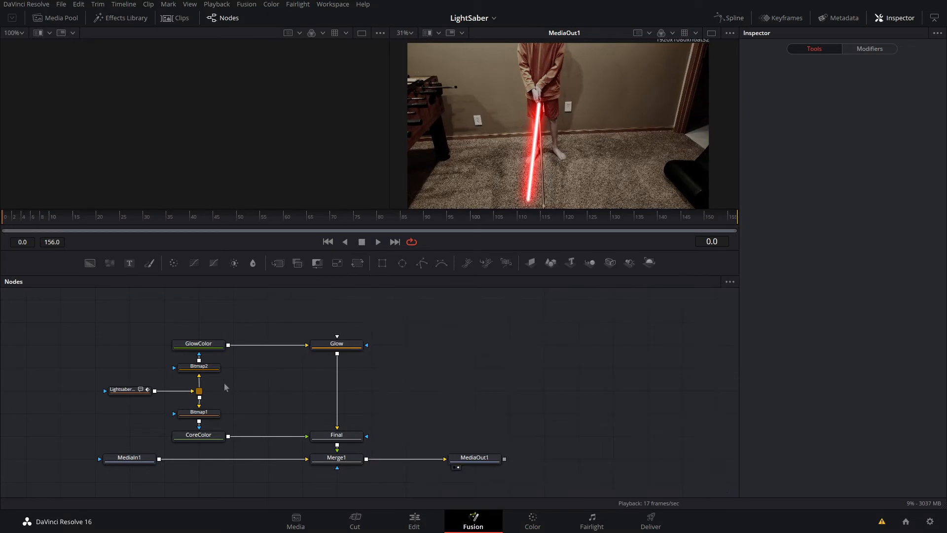
# Step: Display the Bitmap1 node's output in the empty viewer
pyautogui.moveTo(211, 415); pyautogui.dragTo(187, 167)
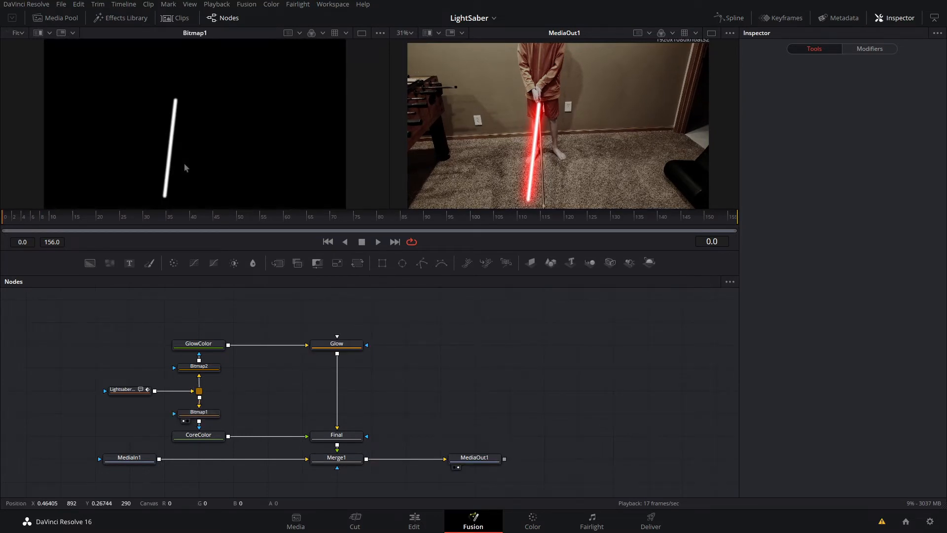
# Step: Review the Bitmap1 settings, display CoreColor in place of Bitmap1, and set its Background color to white
pyautogui.moveTo(8, 219); pyautogui.dragTo(1, 263)
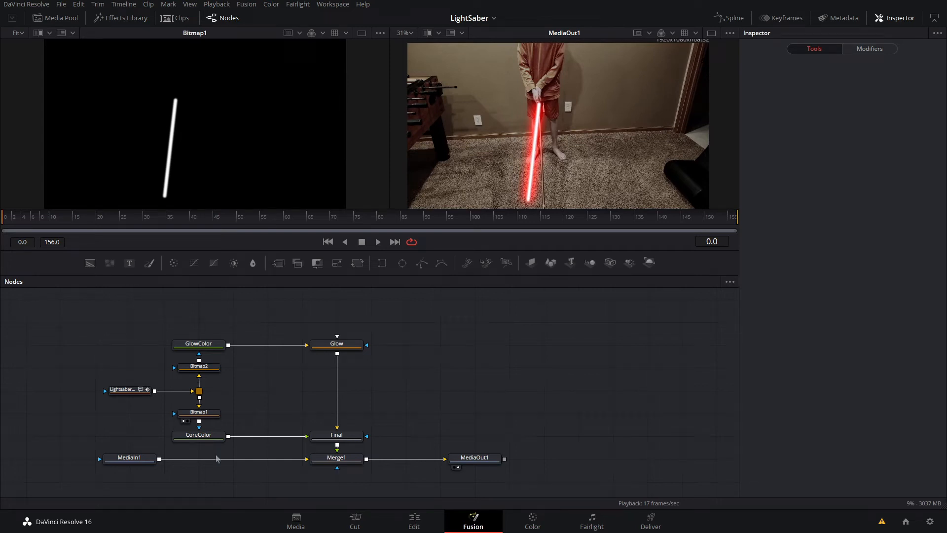
pyautogui.click(199, 412)
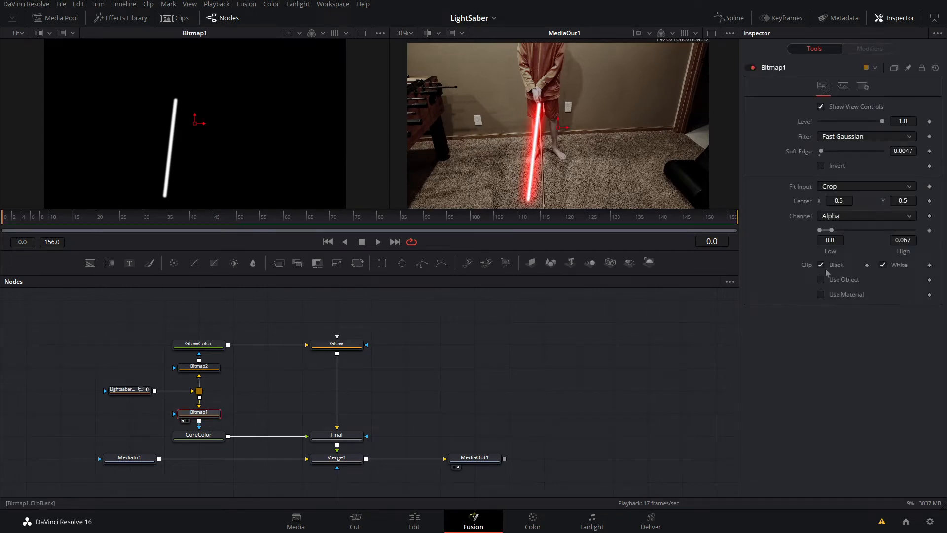
pyautogui.click(198, 435)
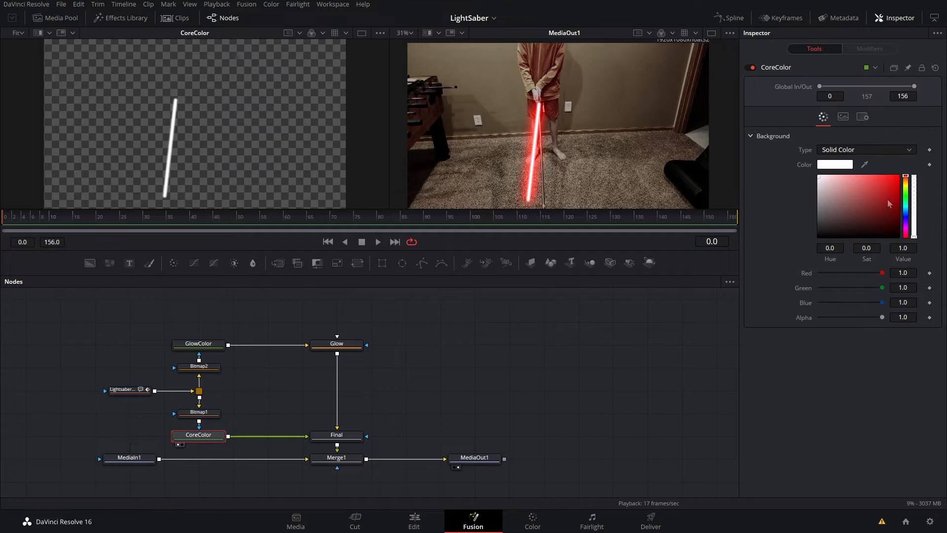
pyautogui.moveTo(888, 200); pyautogui.dragTo(768, 144)
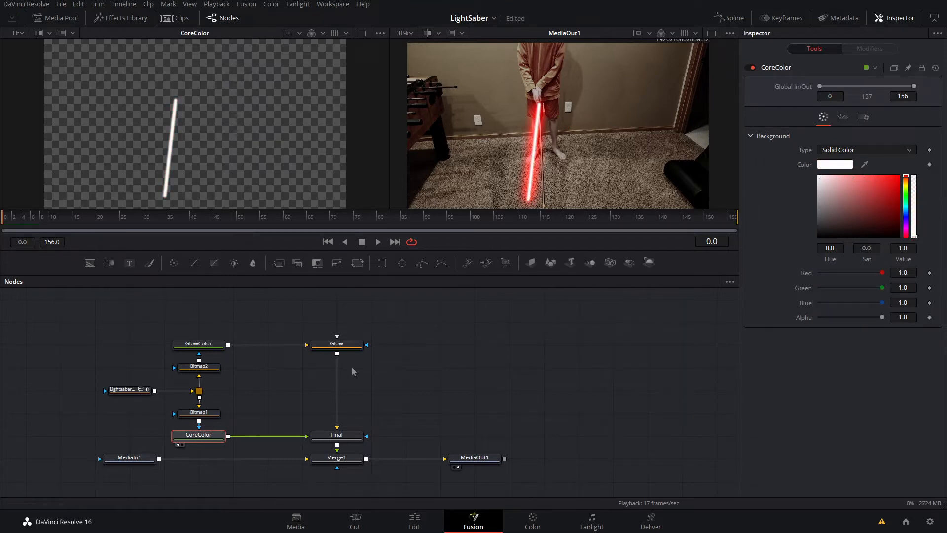
# Step: View Bitmap2, display GlowColor in its place, and change the GlowColor background to blue with a hue of about 0.592
pyautogui.click(183, 375)
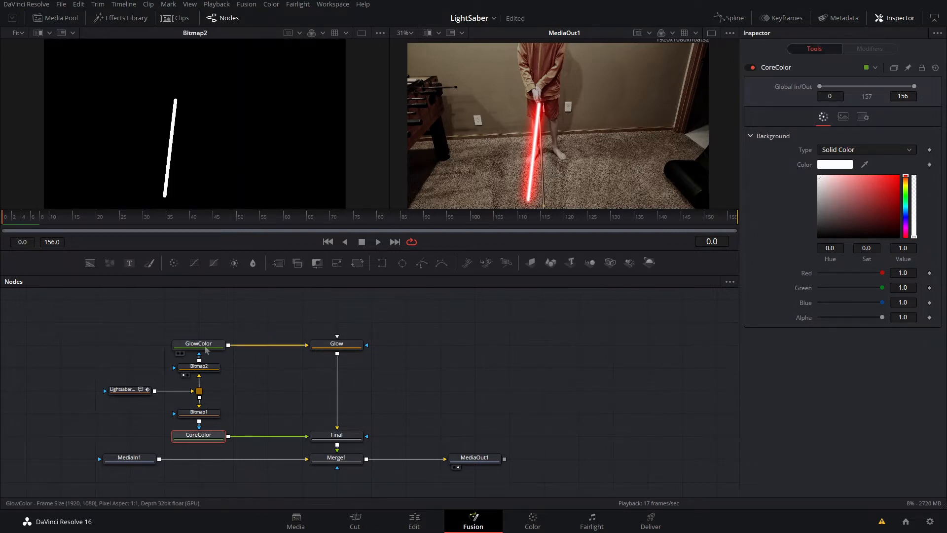
pyautogui.moveTo(206, 350); pyautogui.dragTo(214, 132)
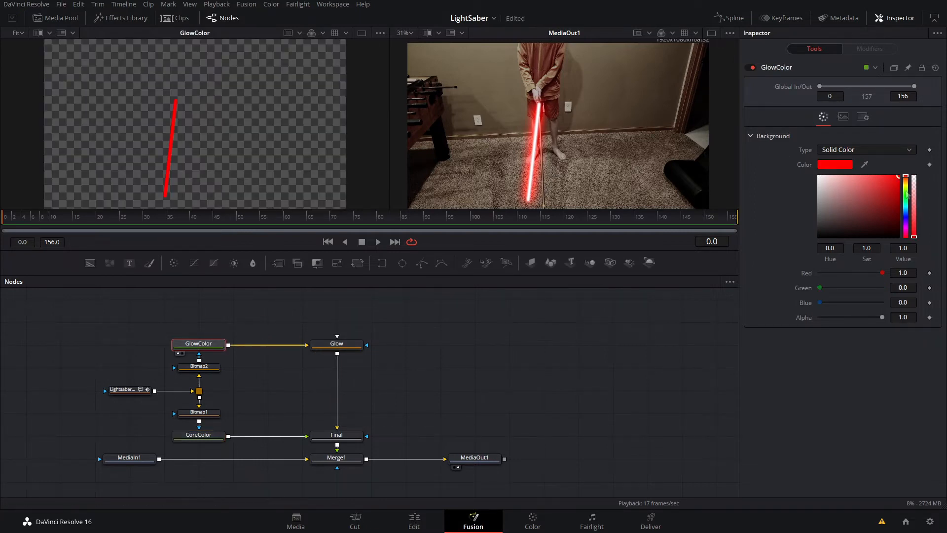
pyautogui.click(907, 194)
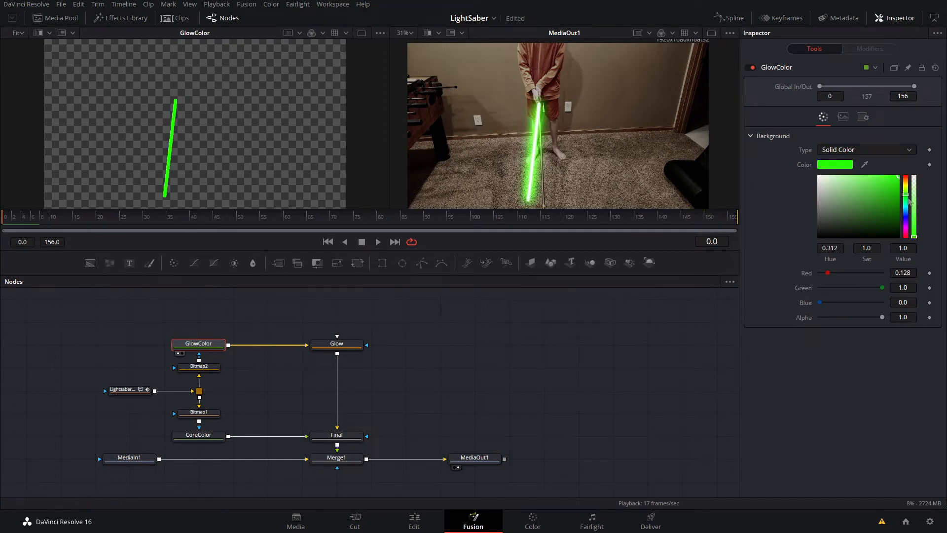
pyautogui.moveTo(908, 195)
pyautogui.mouseDown()
pyautogui.moveTo(907, 174)
pyautogui.moveTo(907, 216)
pyautogui.mouseUp()
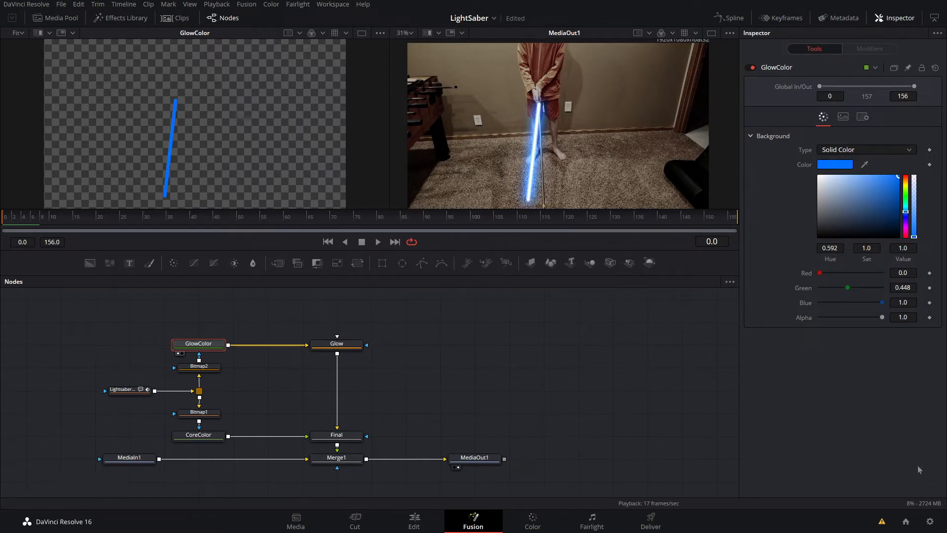
# Step: Set the Glow node's Glow Size to about 19.7 and its Gain to about 3.228
pyautogui.click(329, 344)
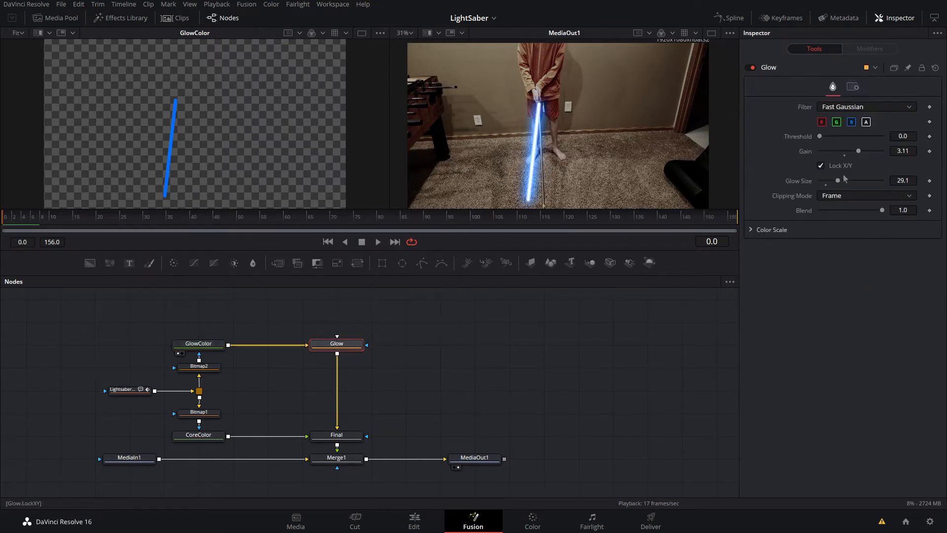
pyautogui.moveTo(847, 183); pyautogui.dragTo(836, 187)
pyautogui.moveTo(858, 151); pyautogui.dragTo(871, 155)
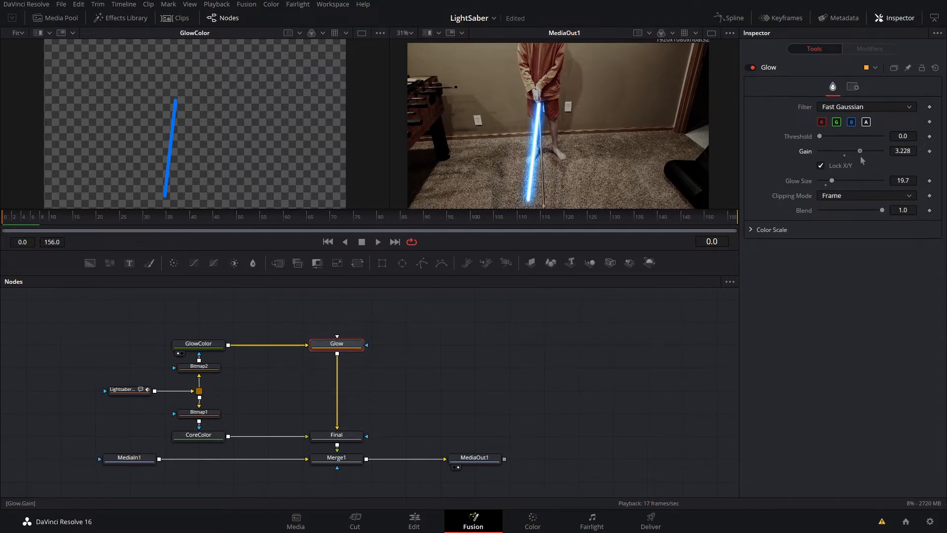
# Step: Display the Final node in place of GlowColor and examine its Merge settings
pyautogui.click(475, 457)
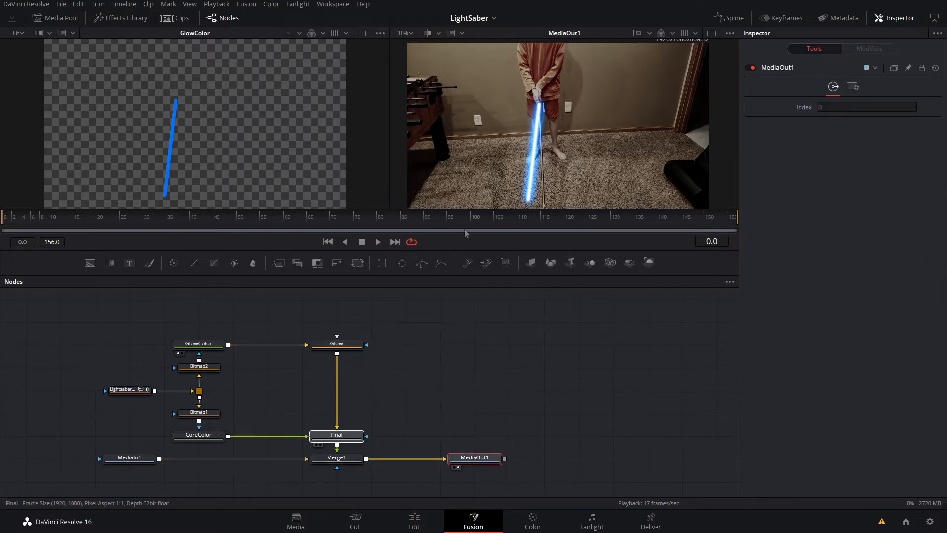
pyautogui.moveTo(143, 135); pyautogui.dragTo(146, 131)
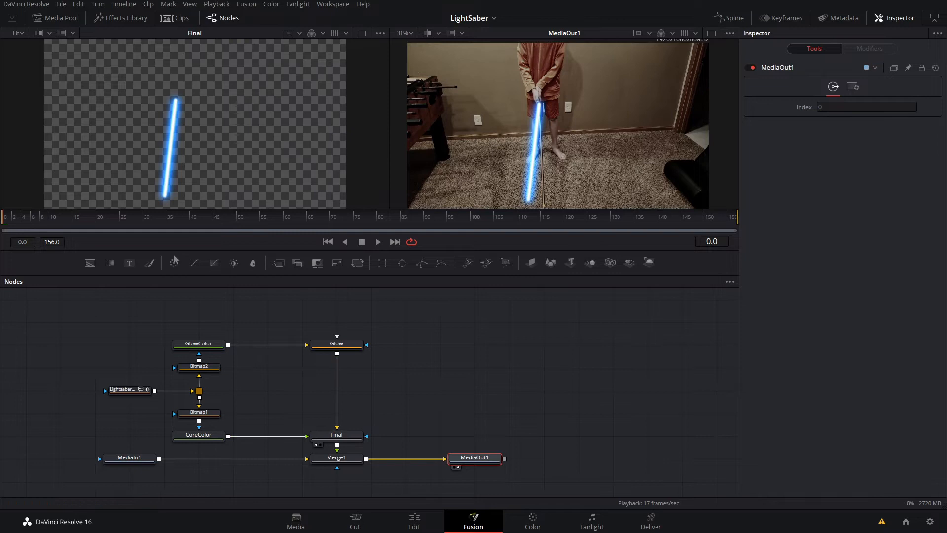
pyautogui.click(343, 436)
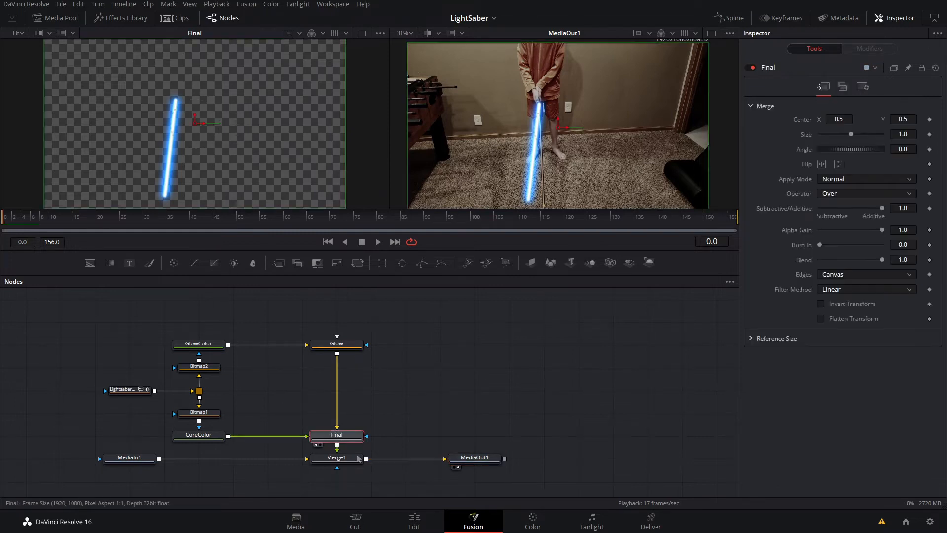
pyautogui.click(423, 408)
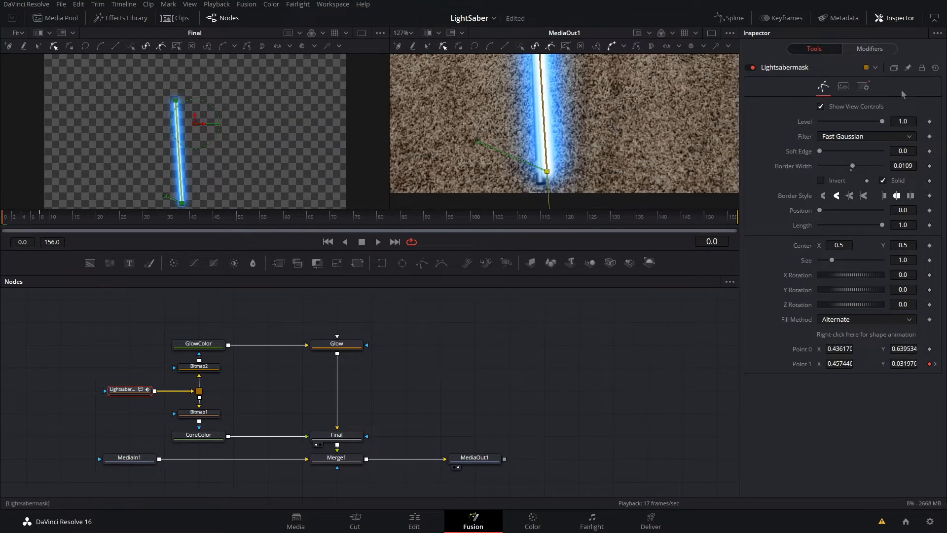
# Step: Display MediaIn1 in place of MediaOut1 and move the Lightsabermask's lower point onto the stick's tip at frame 0
pyautogui.moveTo(548, 172)
pyautogui.mouseDown()
pyautogui.moveTo(559, 178)
pyautogui.moveTo(549, 184)
pyautogui.mouseUp()
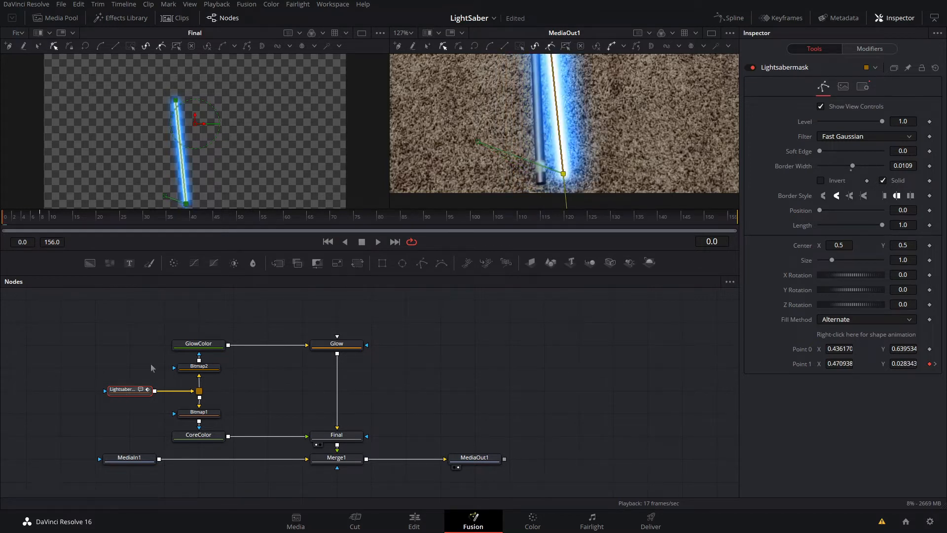
pyautogui.moveTo(136, 461); pyautogui.dragTo(549, 131)
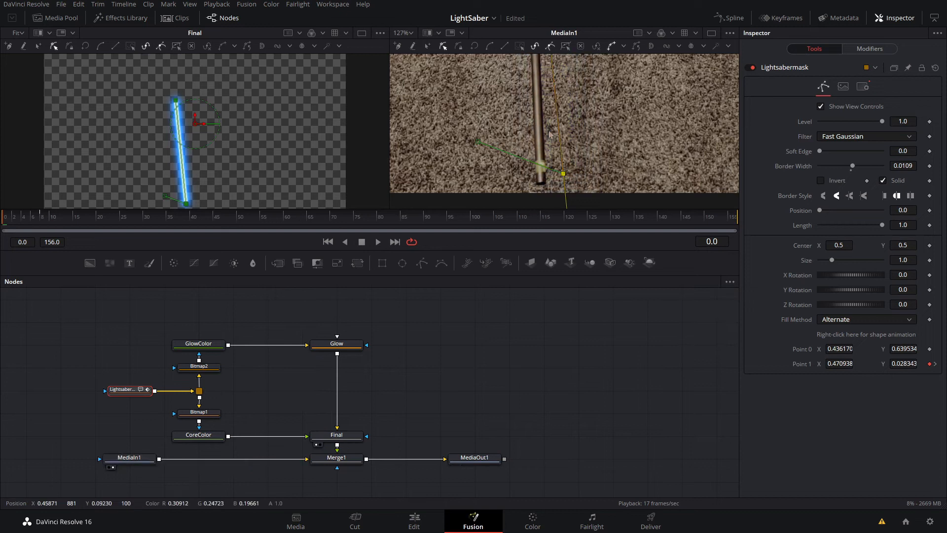
pyautogui.moveTo(563, 173); pyautogui.dragTo(542, 180)
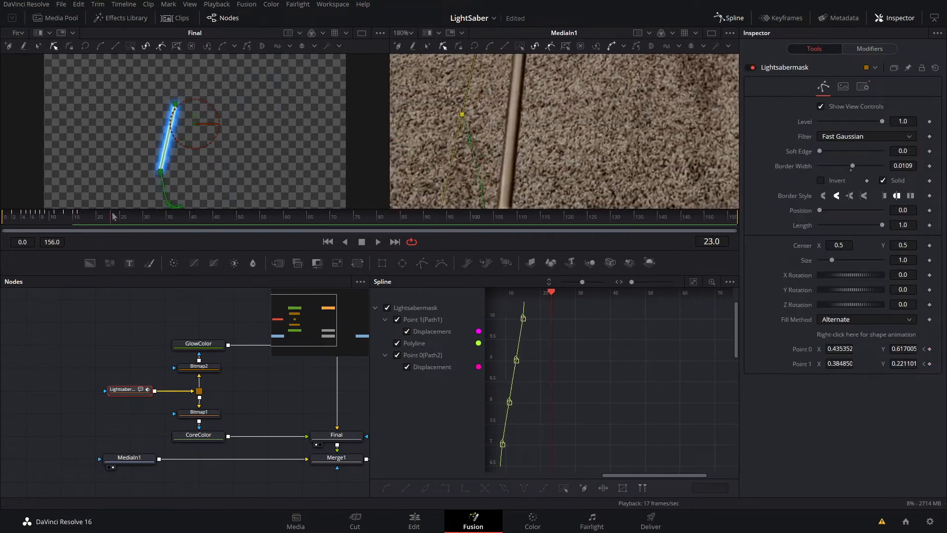
# Step: Keyframe the Lightsabermask's Point 1 on the moving stick's tip from around frame 23 through frame 83
pyautogui.moveTo(114, 217)
pyautogui.mouseDown()
pyautogui.moveTo(127, 217)
pyautogui.moveTo(104, 217)
pyautogui.mouseUp()
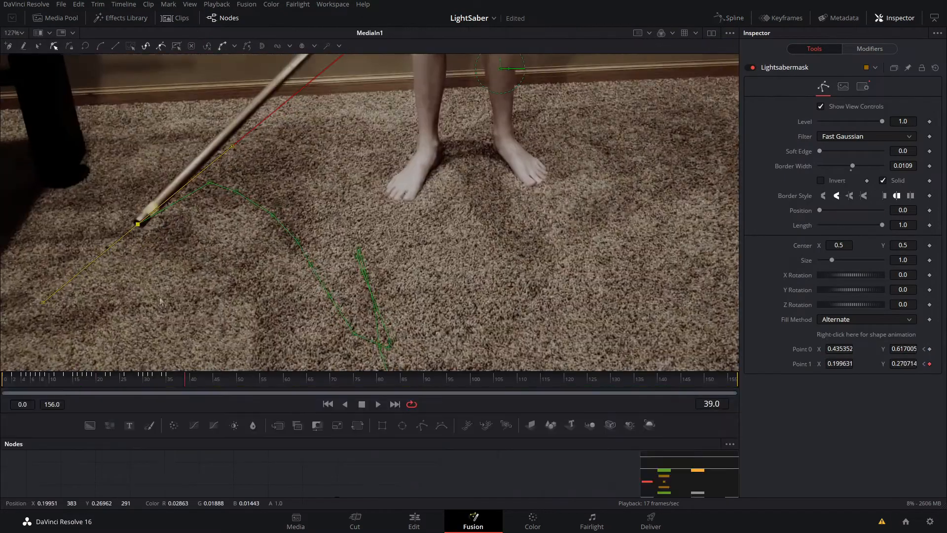
pyautogui.moveTo(168, 379); pyautogui.dragTo(219, 384)
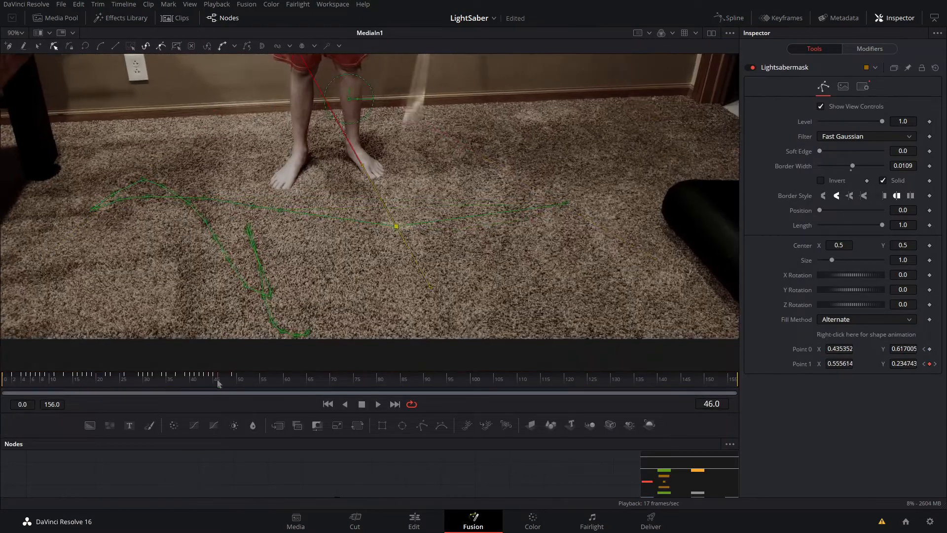
pyautogui.click(283, 383)
pyautogui.click(325, 383)
pyautogui.click(354, 382)
pyautogui.scroll(-2, 346, 222)
pyautogui.click(391, 382)
pyautogui.moveTo(212, 260); pyautogui.dragTo(213, 274)
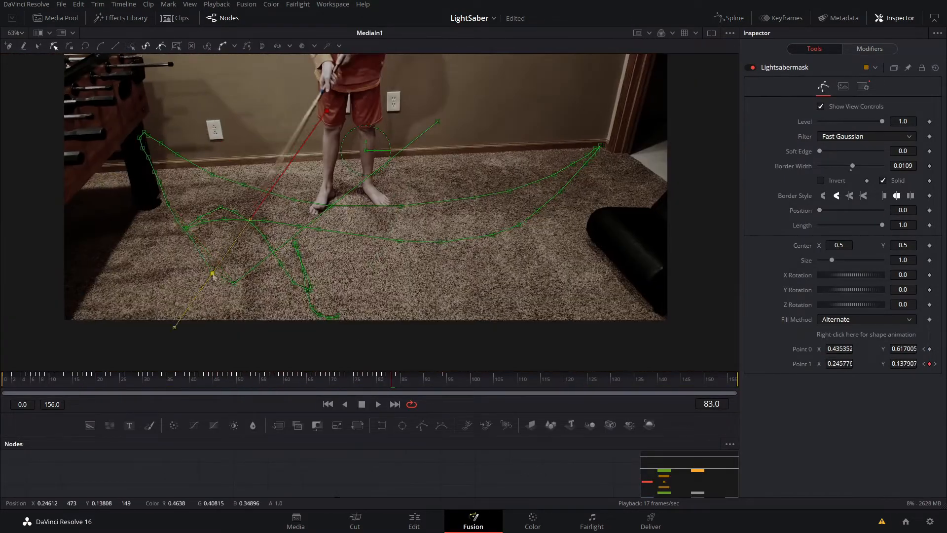
# Step: Continue keyframing Point 1 on the stick's tip from beyond frame 83 to the end of the clip at frame 156
pyautogui.click(459, 380)
pyautogui.click(518, 380)
pyautogui.click(513, 380)
pyautogui.scroll(2, 390, 197)
pyautogui.click(523, 380)
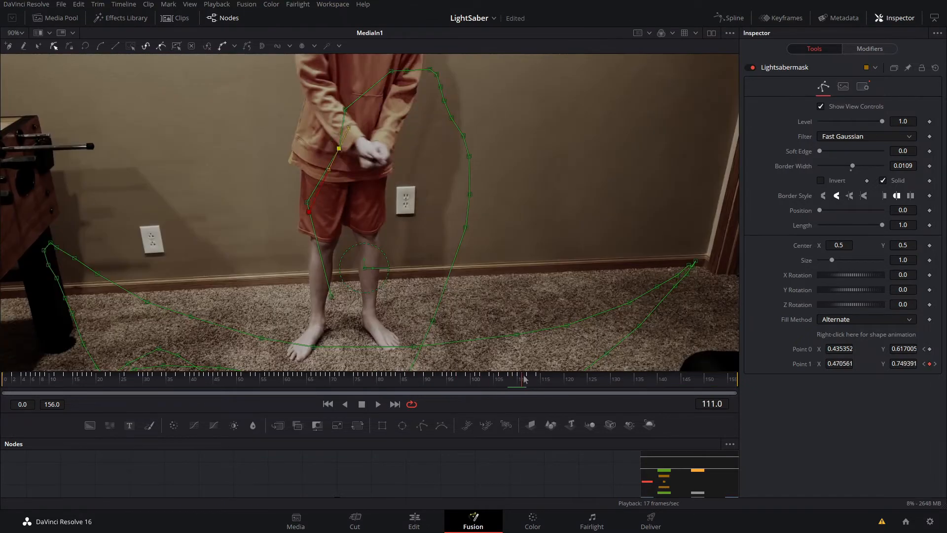
pyautogui.click(612, 380)
pyautogui.click(538, 379)
pyautogui.click(556, 380)
pyautogui.click(636, 380)
pyautogui.scroll(2, 540, 283)
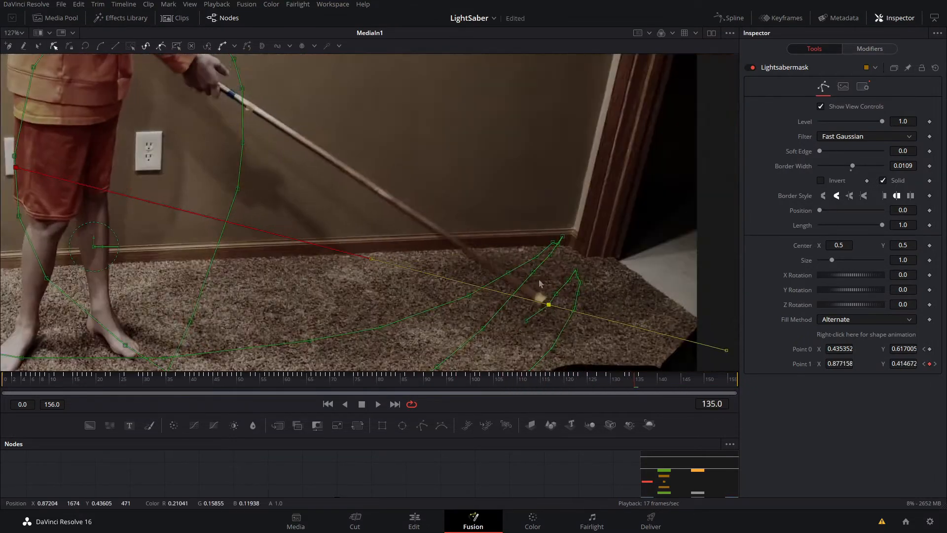
pyautogui.click(692, 380)
pyautogui.click(730, 380)
pyautogui.scroll(-3, 325, 277)
# Step: Play back the tip animation and keyframe the mask's Point 0 at the blade's hilt end on the stick through frame 64
pyautogui.click(378, 404)
pyautogui.rightClick(483, 270)
pyautogui.moveTo(517, 459)
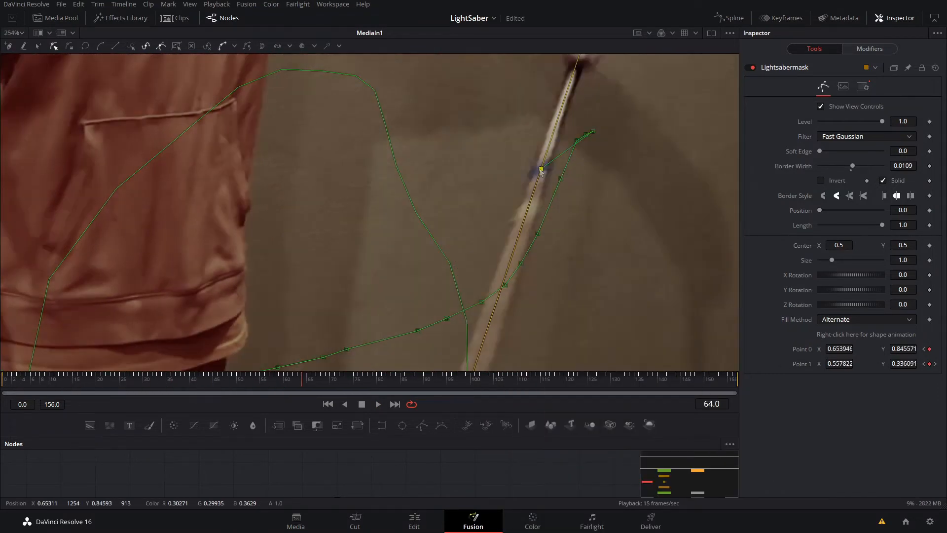
pyautogui.scroll(-5, 541, 170)
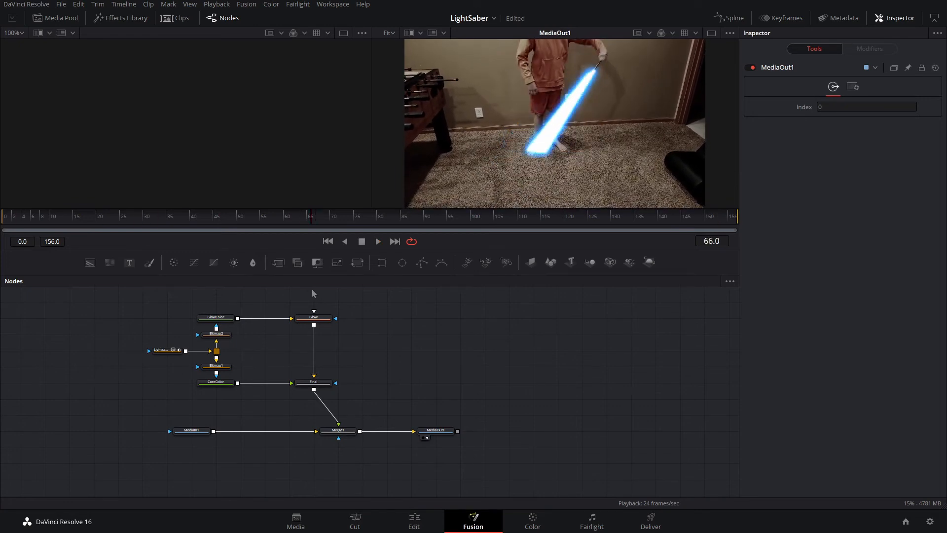
# Step: Save the project and examine where the blade overlaps the hand at frame 74
pyautogui.hotkey('ctrl', 's')
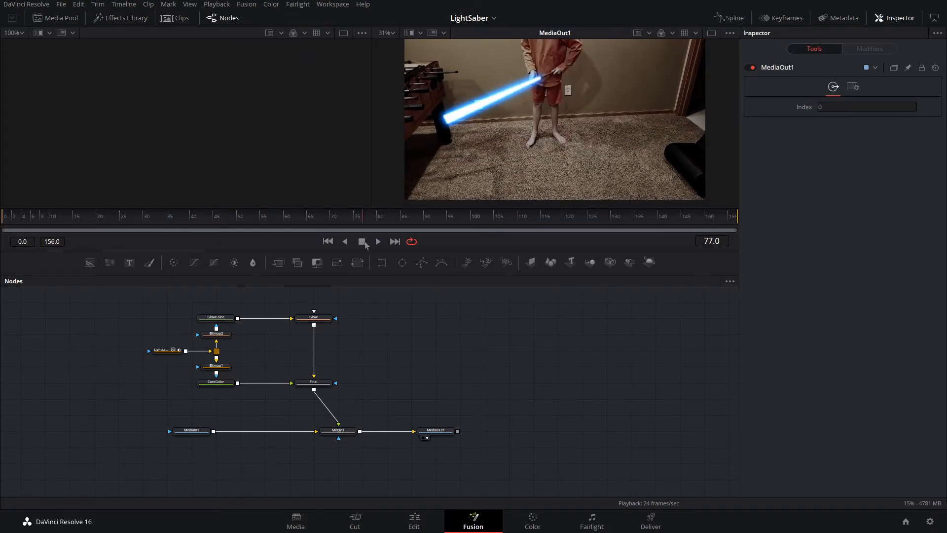
pyautogui.scroll(10, 531, 83)
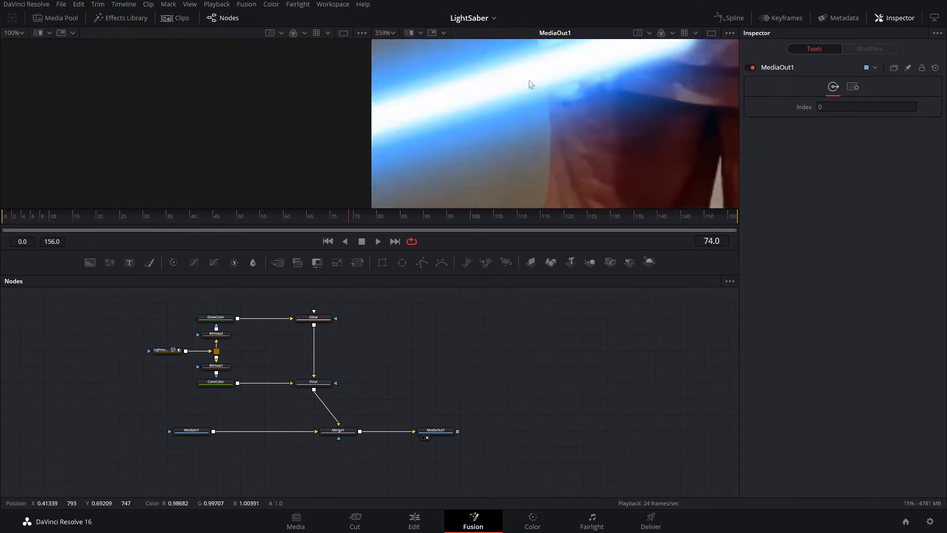
pyautogui.scroll(-8, 530, 83)
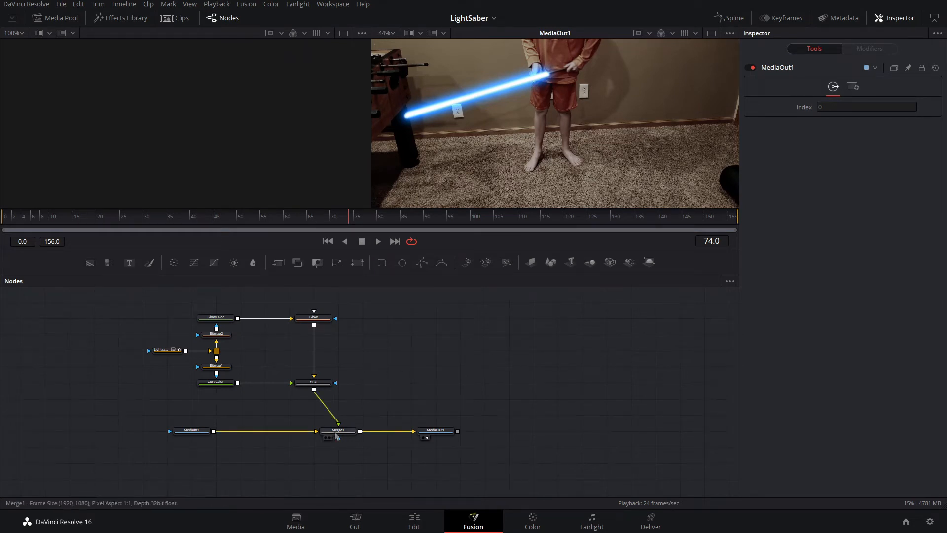
# Step: Duplicate MediaIn1, make room before MediaOut1, and merge the copy over Merge1's output
pyautogui.click(195, 433)
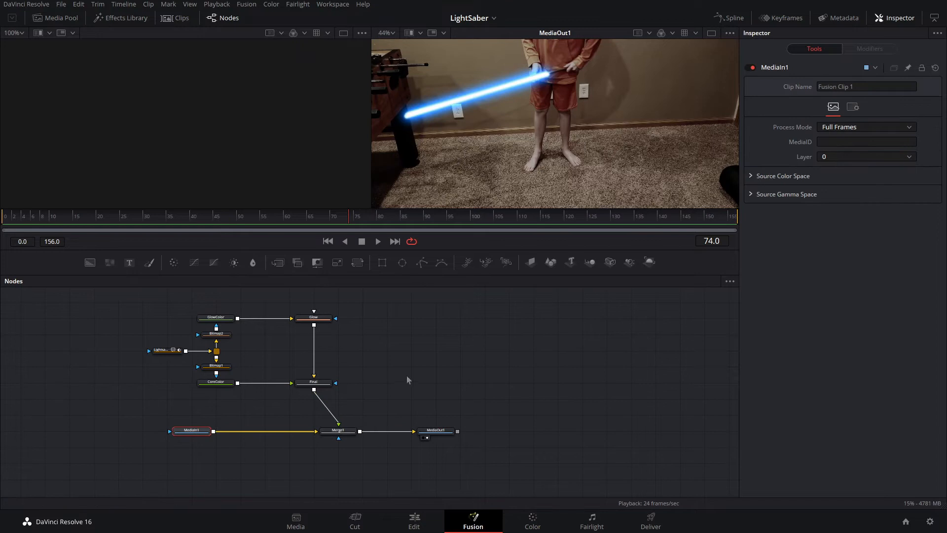
pyautogui.hotkey('ctrl', 'v')
pyautogui.moveTo(436, 430); pyautogui.dragTo(533, 431)
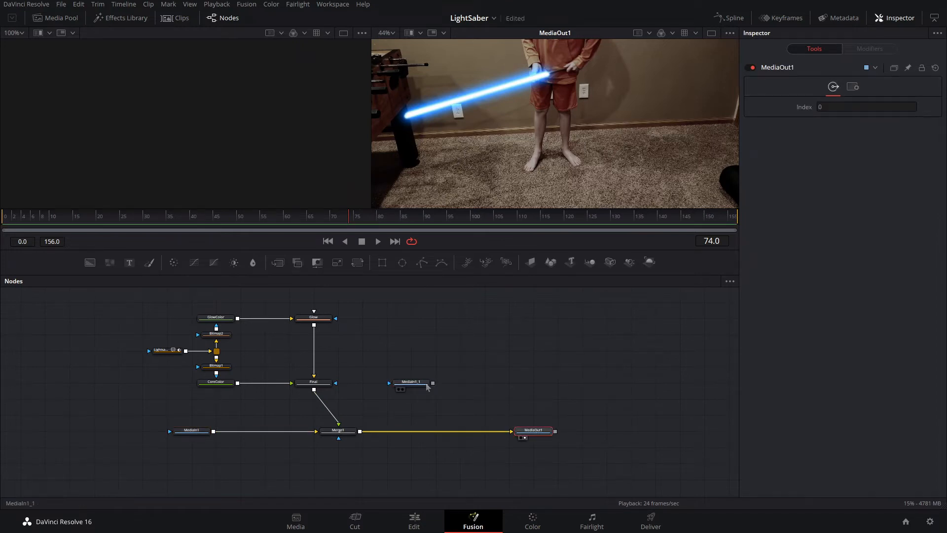
pyautogui.moveTo(433, 383); pyautogui.dragTo(364, 431)
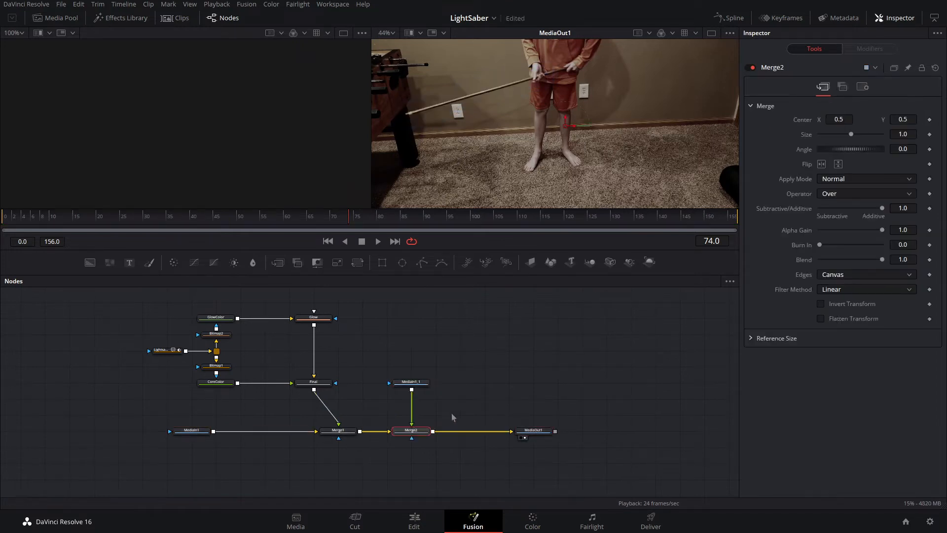
# Step: Add a Polygon mask to the duplicated MediaIn1_1 node and invert it to reveal the original footage
pyautogui.click(413, 388)
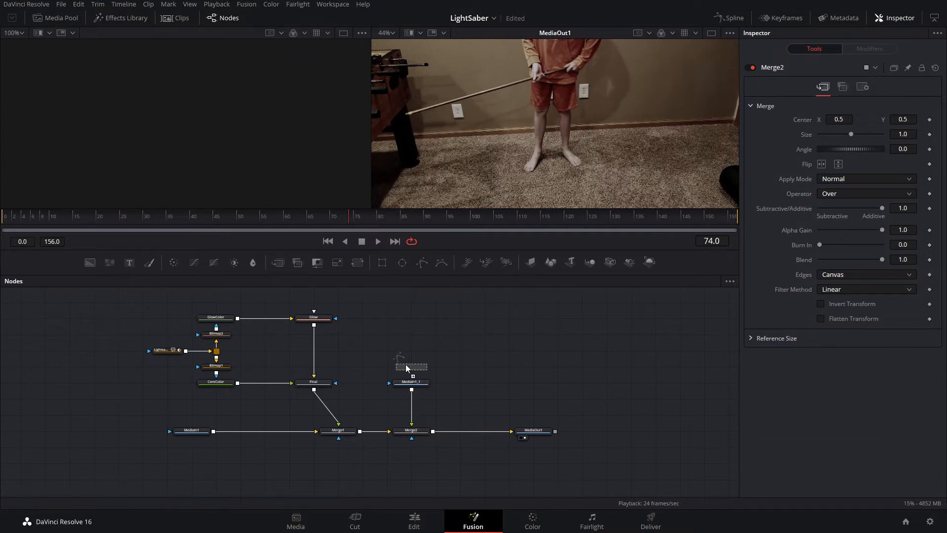
pyautogui.moveTo(406, 366); pyautogui.dragTo(408, 366)
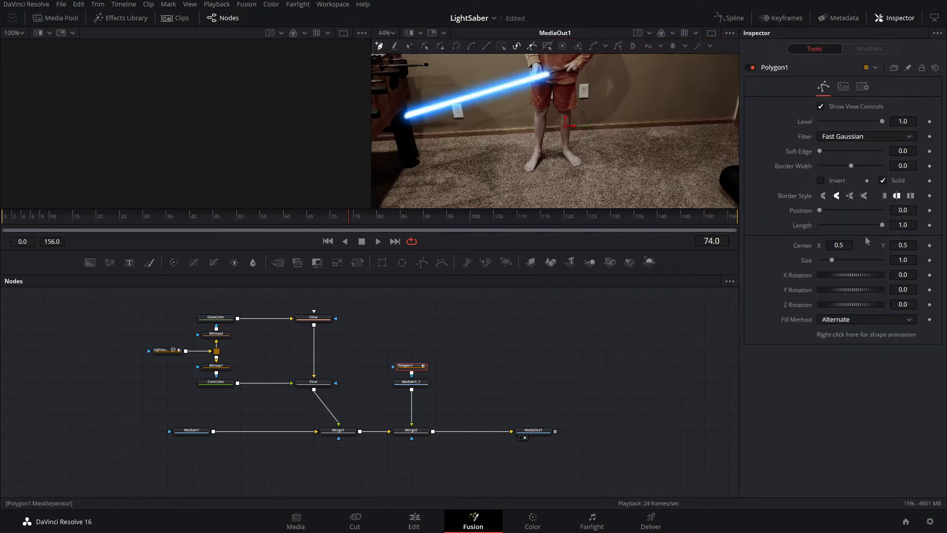
pyautogui.click(820, 181)
pyautogui.scroll(6, 508, 145)
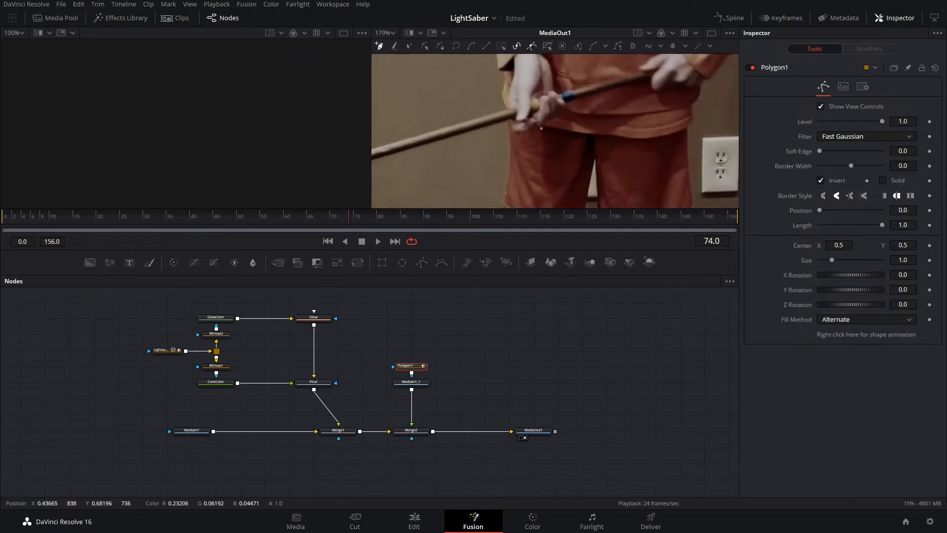
# Step: Draw the polygon mask around the hand that overlaps the blade at frame 74, turn off Invert and turn on Solid
pyautogui.click(494, 104)
pyautogui.click(490, 122)
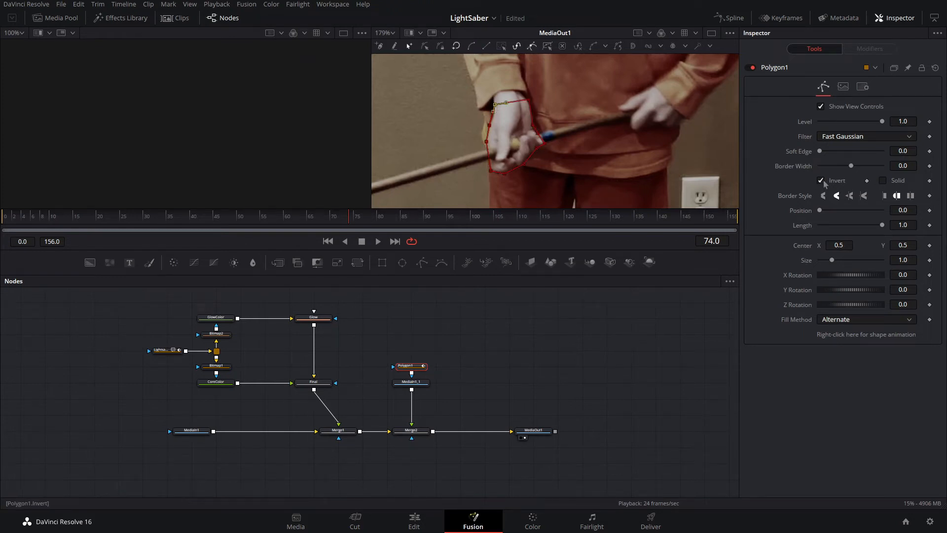
pyautogui.click(892, 183)
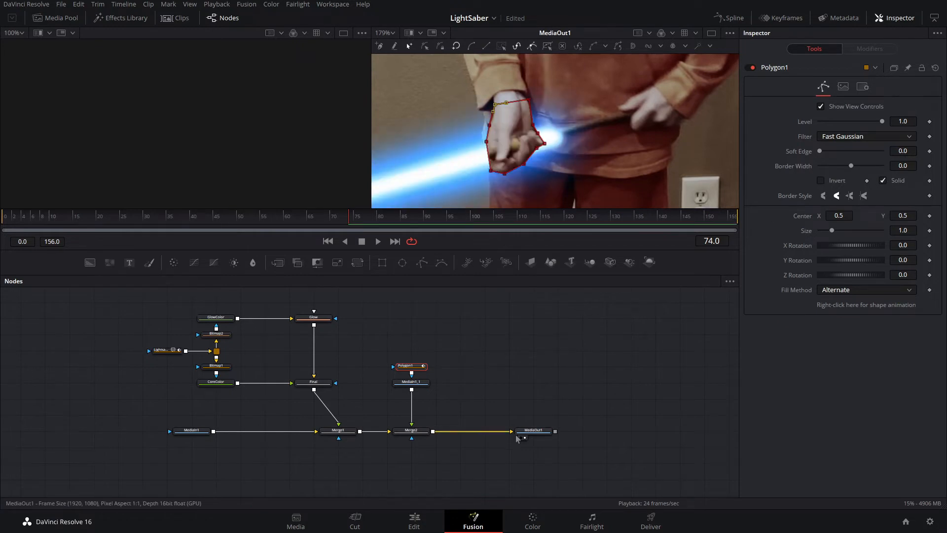
# Step: Try a soft edge on the Polygon1 hand mask and view the composite without the mask outline
pyautogui.click(520, 430)
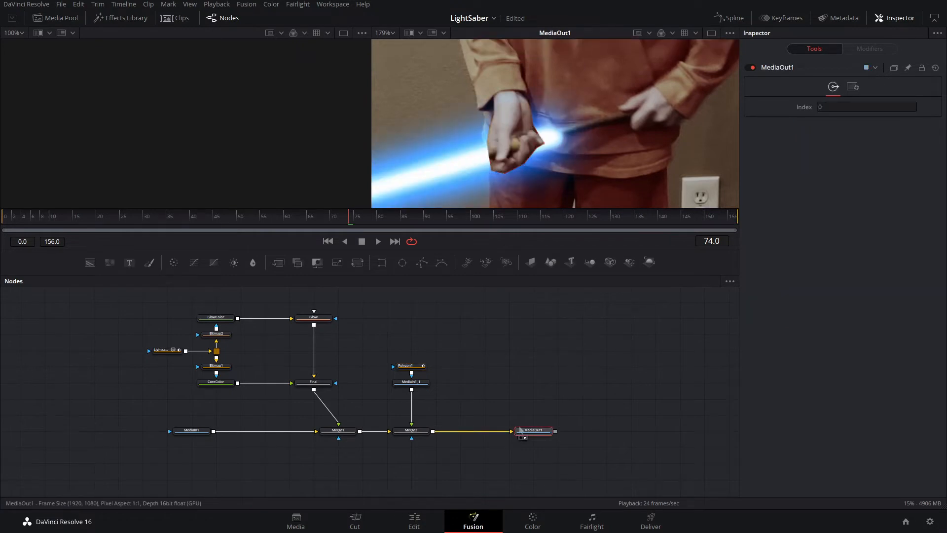
pyautogui.click(420, 368)
pyautogui.moveTo(820, 152); pyautogui.dragTo(808, 157)
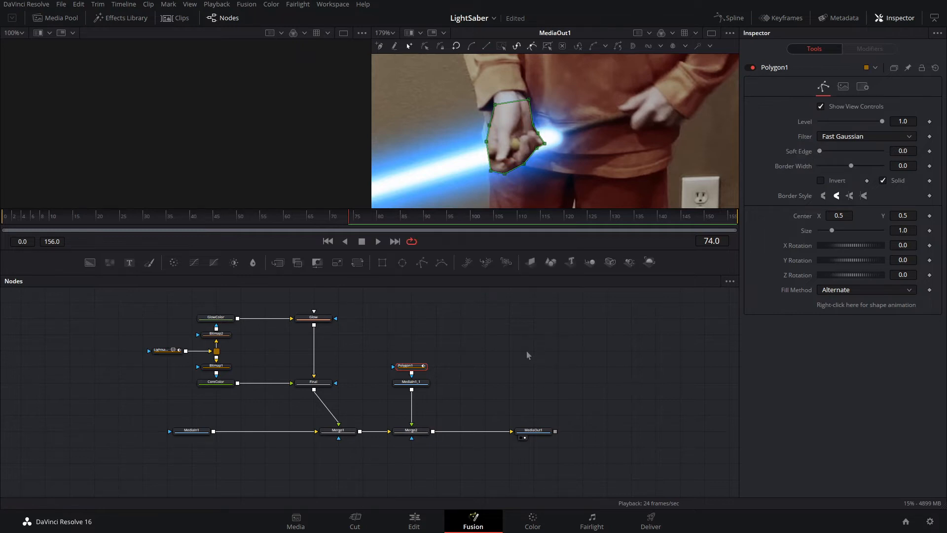
pyautogui.click(536, 433)
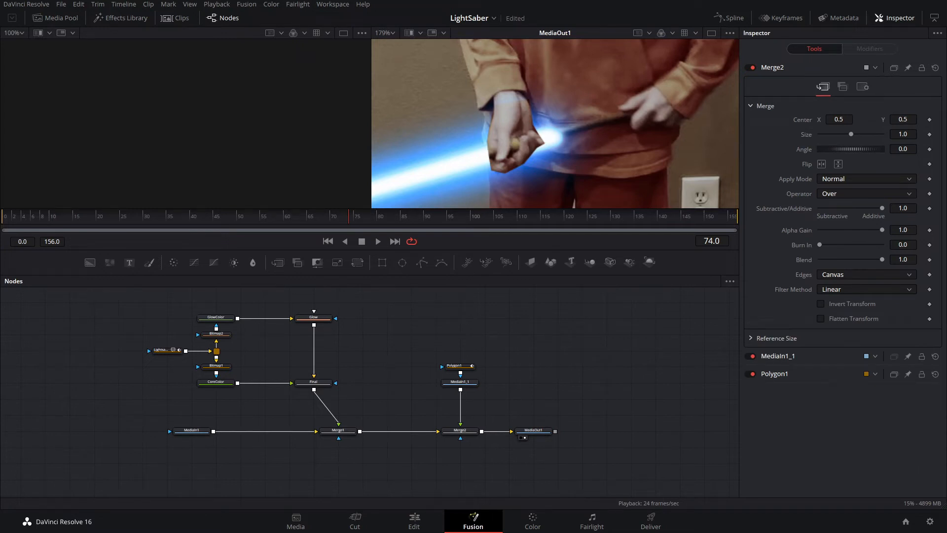
# Step: Add the BGInput/FGInput compositing template, feeding Merge1 into BGInput and the masked MediaIn1_1 into FGInput, and view its MediaOut1_1
pyautogui.moveTo(946, 276); pyautogui.dragTo(552, 346)
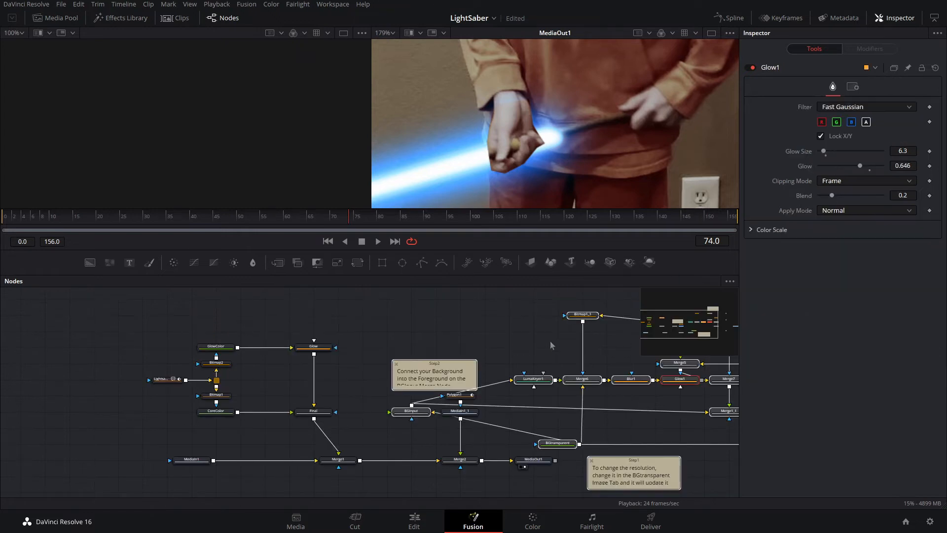
pyautogui.moveTo(541, 380); pyautogui.dragTo(590, 331)
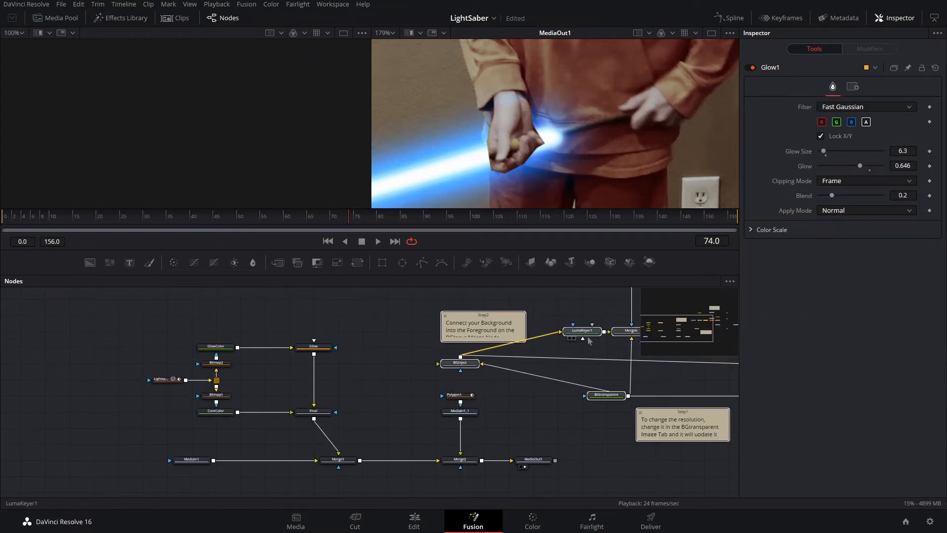
pyautogui.click(545, 408)
pyautogui.moveTo(545, 407); pyautogui.dragTo(275, 445)
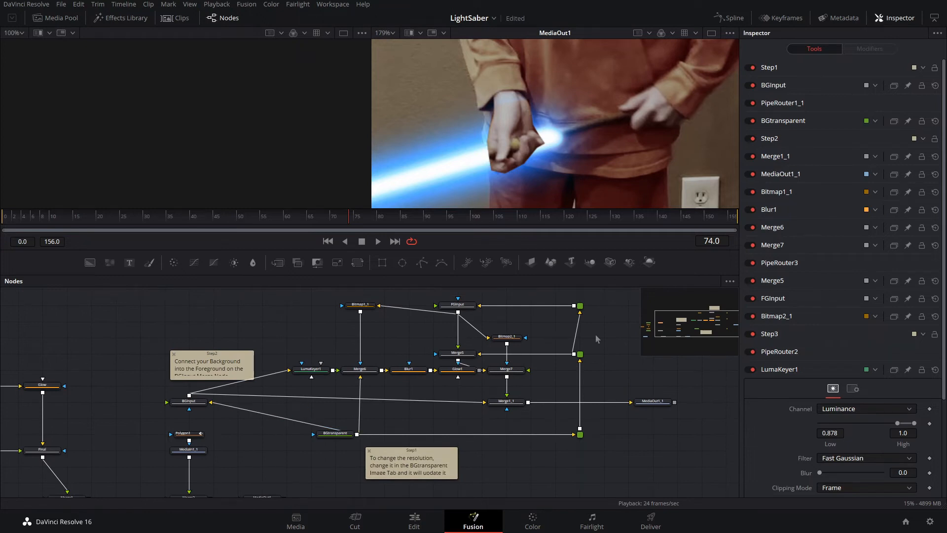
pyautogui.scroll(-5, 472, 404)
pyautogui.moveTo(338, 344); pyautogui.dragTo(525, 376)
pyautogui.scroll(5, 510, 398)
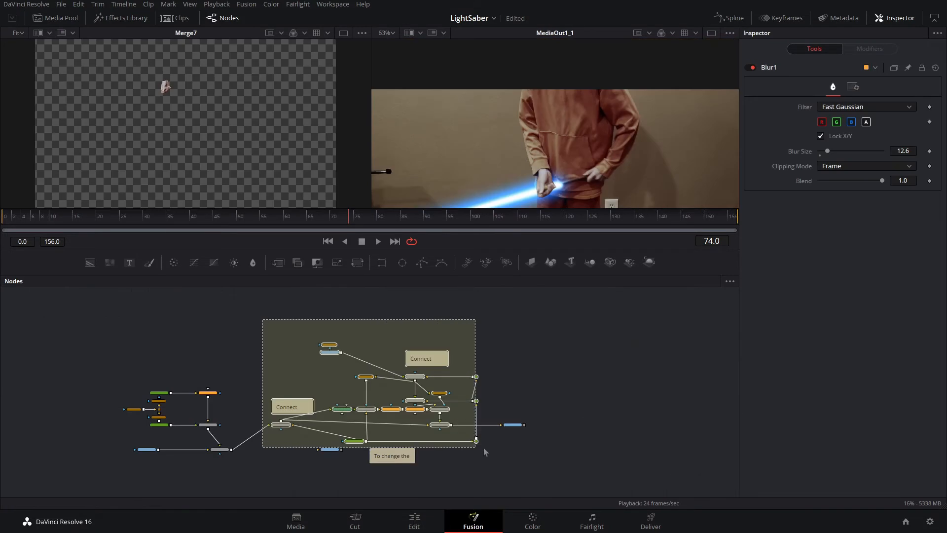
# Step: Delete the compositing template and hand mask nodes and restore a MediaOut1 node fed by Merge1
pyautogui.moveTo(483, 452); pyautogui.dragTo(517, 453)
pyautogui.press('Delete')
pyautogui.scroll(4, 325, 447)
pyautogui.moveTo(302, 443); pyautogui.dragTo(697, 388)
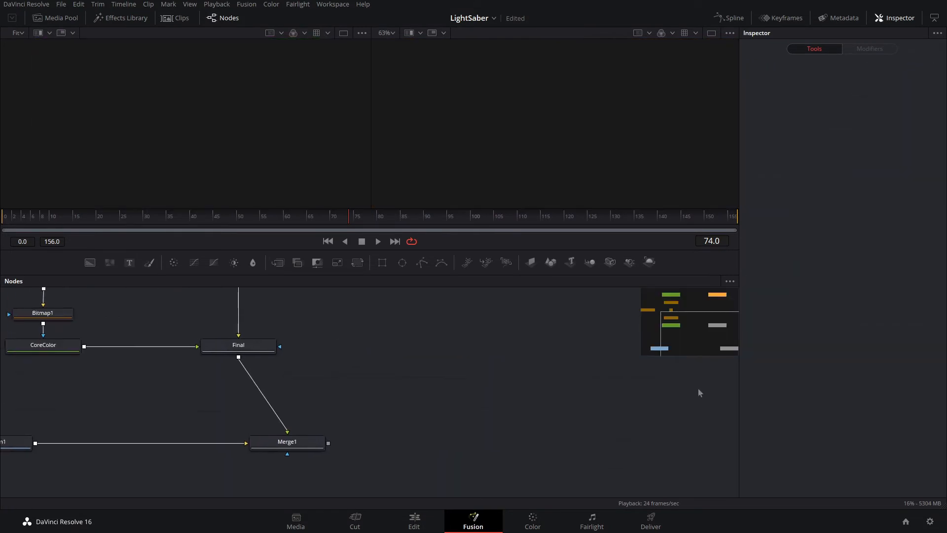
pyautogui.scroll(-3, 420, 404)
pyautogui.hotkey('shift', 'space')
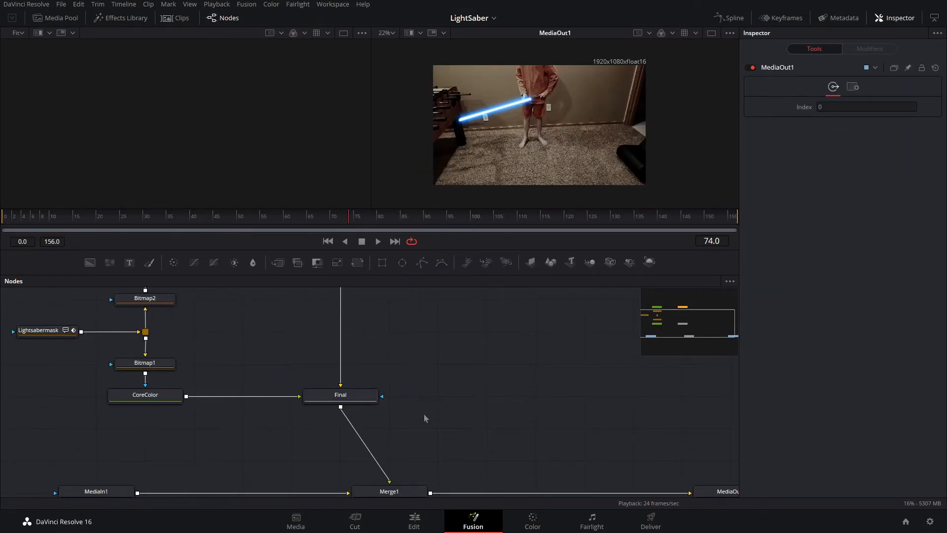
# Step: Add the smoke lightsaber template's nodes to the graph beside the existing lightsaber nodes
pyautogui.moveTo(377, 339); pyautogui.dragTo(302, 320)
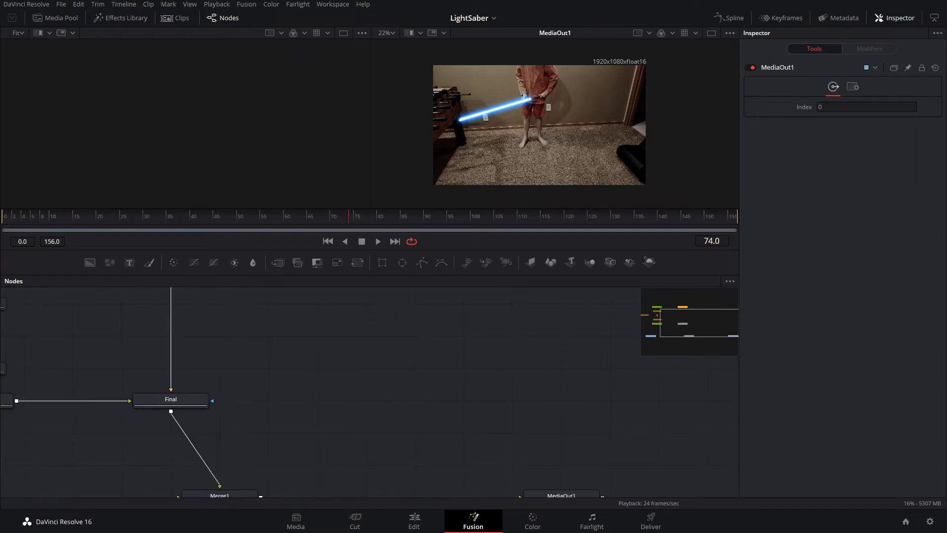
pyautogui.moveTo(1, 311); pyautogui.dragTo(319, 321)
pyautogui.moveTo(324, 332); pyautogui.dragTo(450, 449)
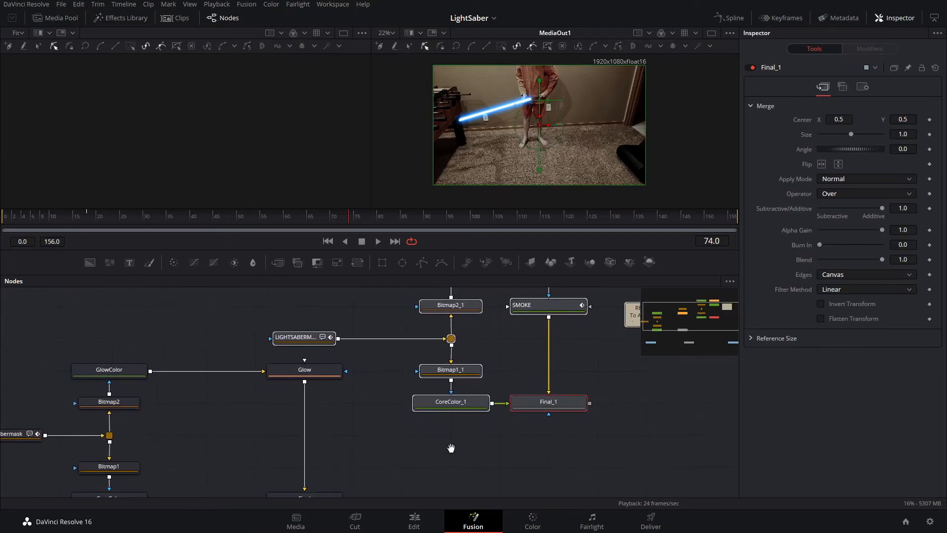
pyautogui.click(394, 380)
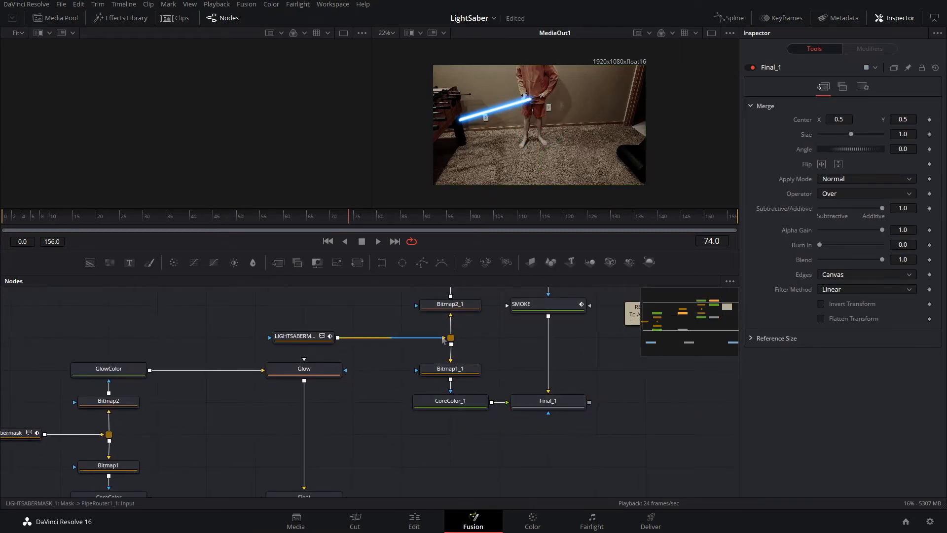
pyautogui.moveTo(445, 339); pyautogui.dragTo(409, 351)
pyautogui.moveTo(314, 344); pyautogui.dragTo(316, 312)
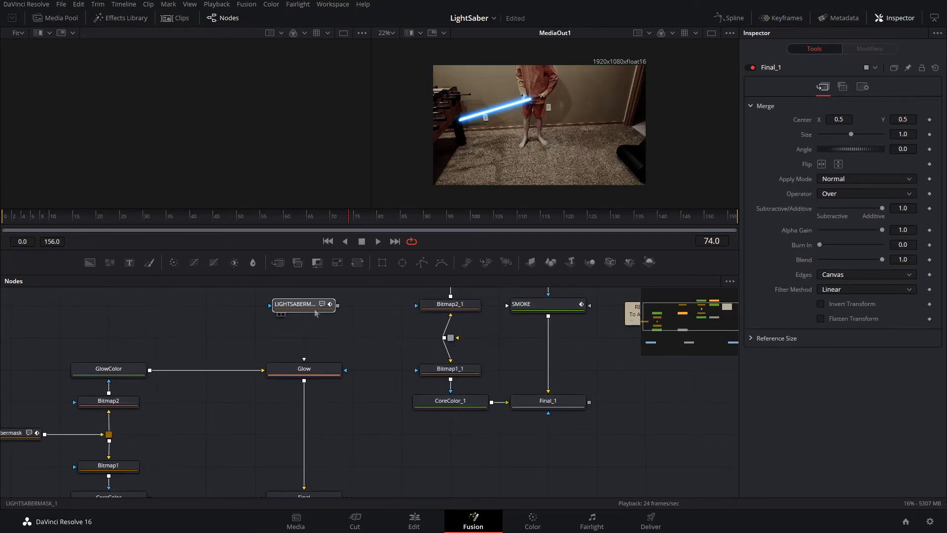
pyautogui.hotkey('ctrl', 'z')
pyautogui.hotkey('ctrl', 'z')
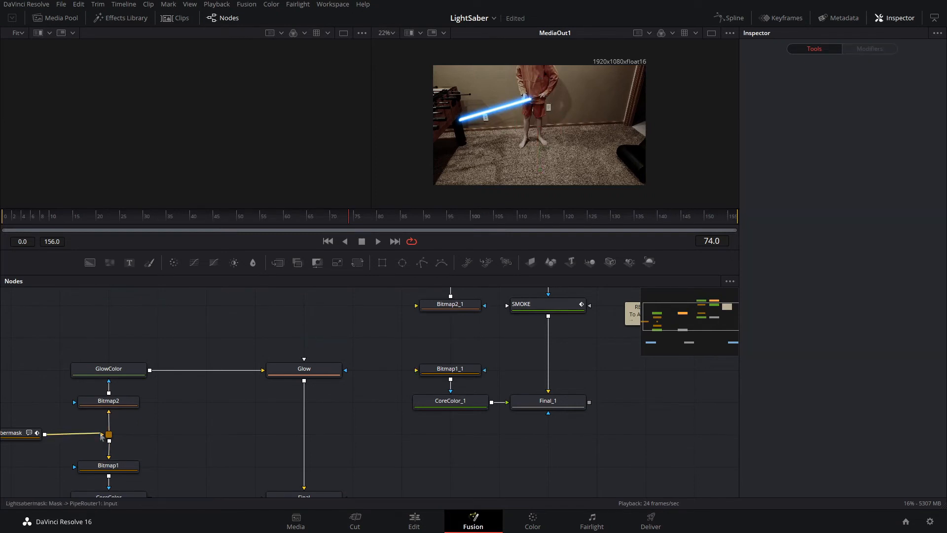
pyautogui.moveTo(103, 434)
pyautogui.mouseDown()
pyautogui.moveTo(435, 333)
pyautogui.moveTo(316, 342)
pyautogui.moveTo(106, 437)
pyautogui.mouseUp()
pyautogui.hotkey('ctrl', 'z')
pyautogui.hotkey('ctrl', 'z')
# Step: Feed the smoke template's router from the animated Lightsabermask, move that mask beside it, and remove LIGHTSABERMASK_1
pyautogui.moveTo(329, 341); pyautogui.dragTo(331, 344)
pyautogui.moveTo(44, 434); pyautogui.dragTo(450, 340)
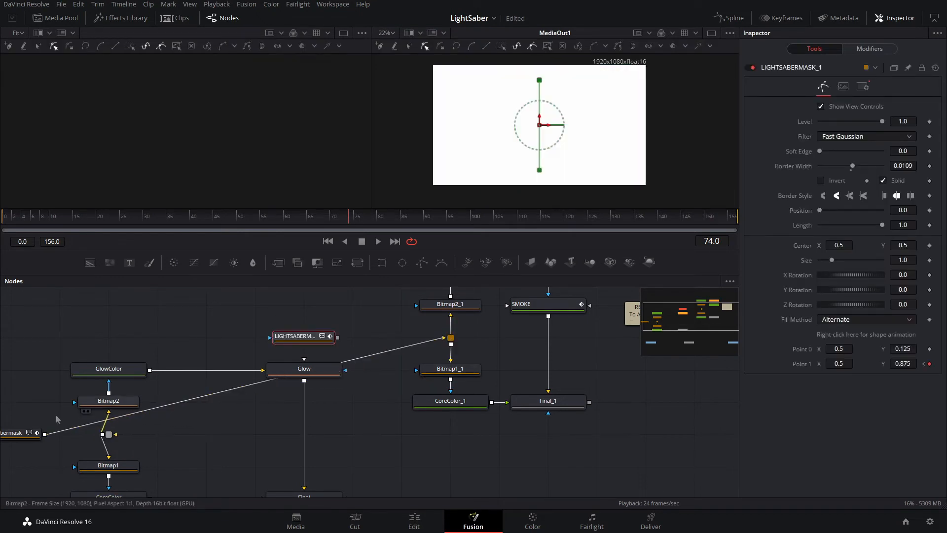
pyautogui.moveTo(17, 435); pyautogui.dragTo(359, 314)
pyautogui.click(225, 338)
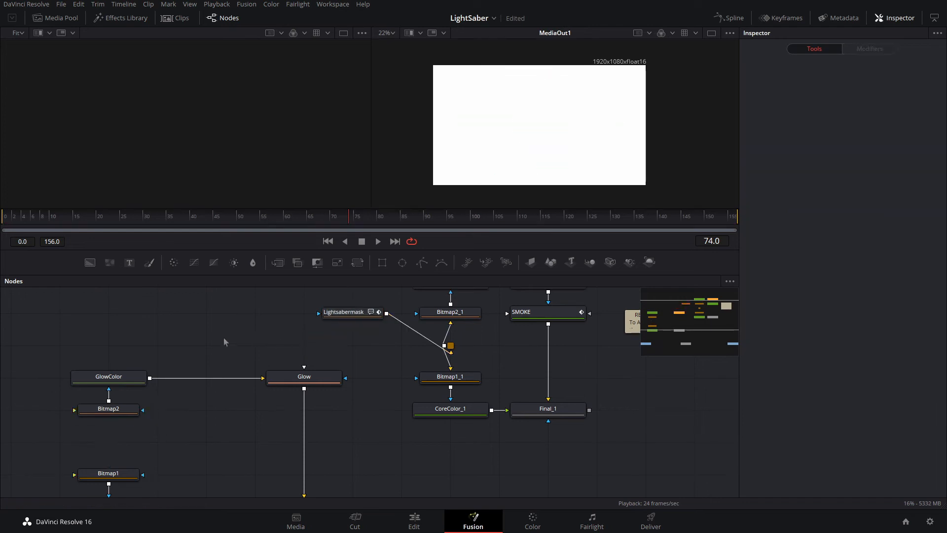
# Step: Delete the original GlowColor, CoreColor, Bitmap, Glow and Final nodes and align Lightsabermask with the smoke template's router
pyautogui.scroll(-5, 225, 339)
pyautogui.moveTo(168, 331); pyautogui.dragTo(255, 391)
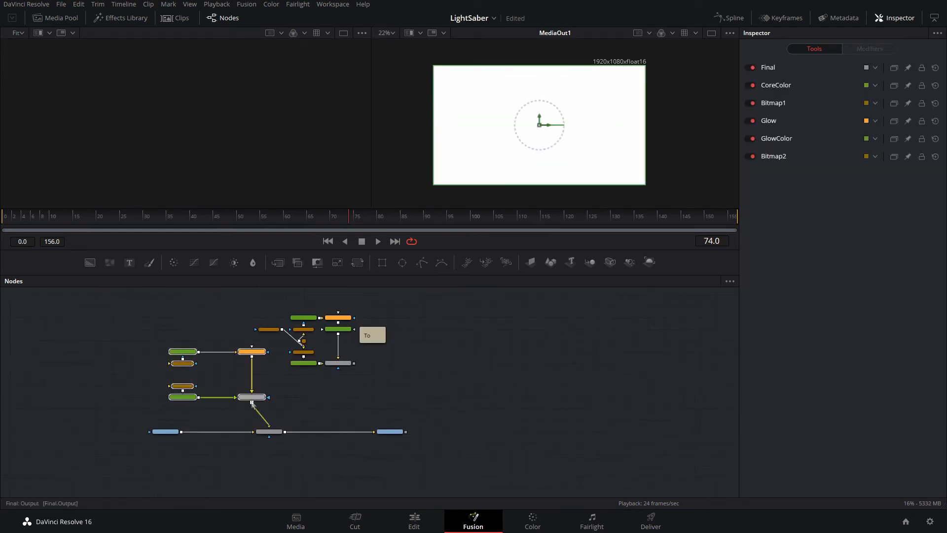
pyautogui.press('Delete')
pyautogui.moveTo(269, 329)
pyautogui.mouseDown()
pyautogui.moveTo(240, 355)
pyautogui.moveTo(275, 344)
pyautogui.mouseUp()
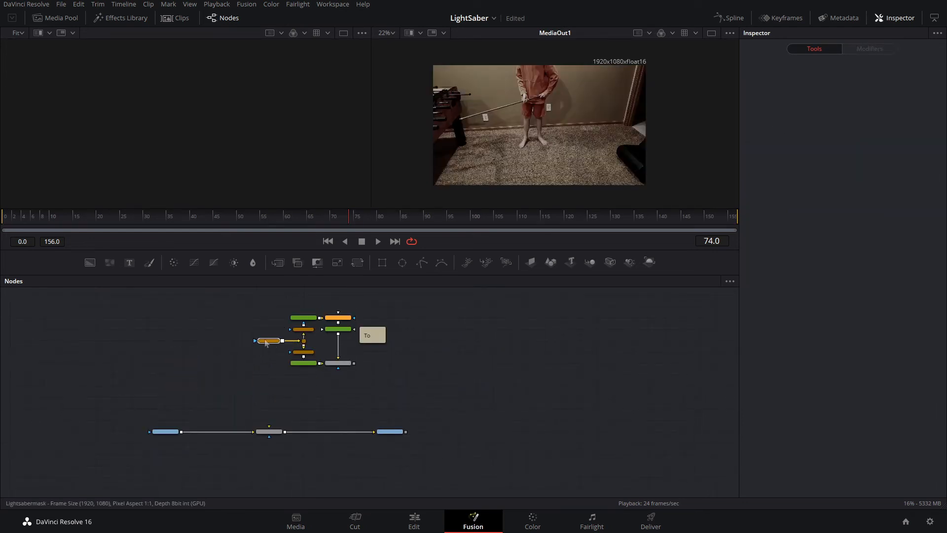
# Step: Place the smoke template above Merge1, connect Final_1 to Merge1's foreground, and play back the result
pyautogui.moveTo(250, 307); pyautogui.dragTo(246, 447)
pyautogui.scroll(4, 306, 394)
pyautogui.press('space')
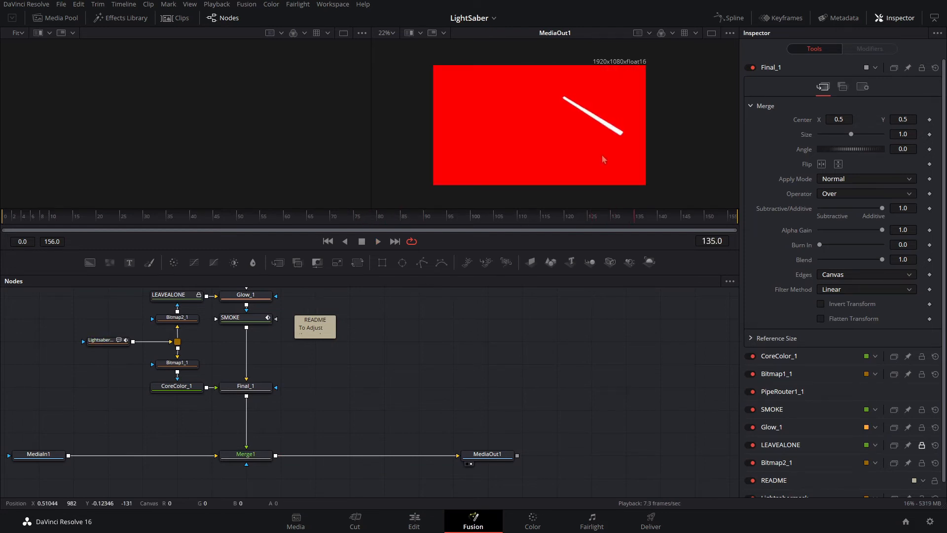
# Step: Go to frame 127, unlock the LEAVEALONE background node, and extend its Global Out to 156
pyautogui.click(543, 224)
pyautogui.moveTo(542, 225); pyautogui.dragTo(596, 224)
pyautogui.click(181, 298)
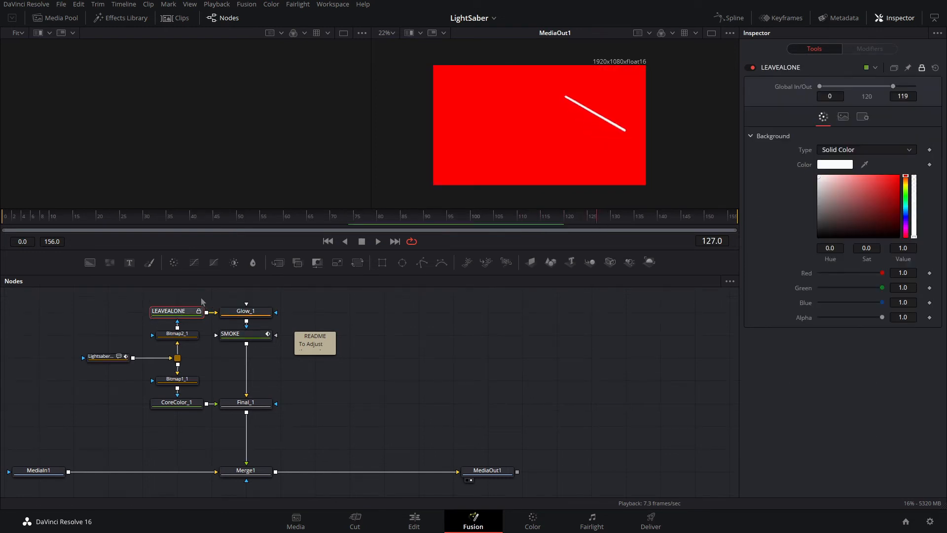
pyautogui.scroll(3, 180, 298)
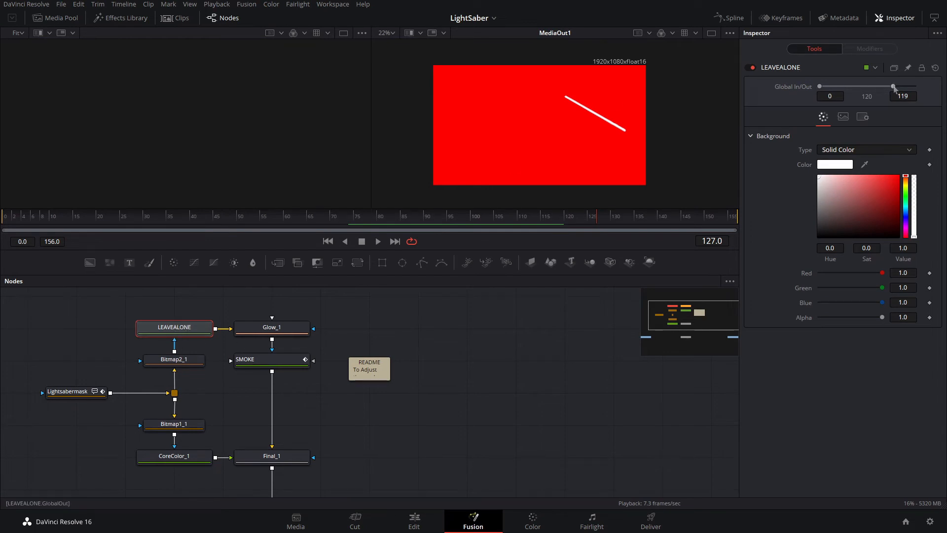
pyautogui.moveTo(895, 87); pyautogui.dragTo(907, 89)
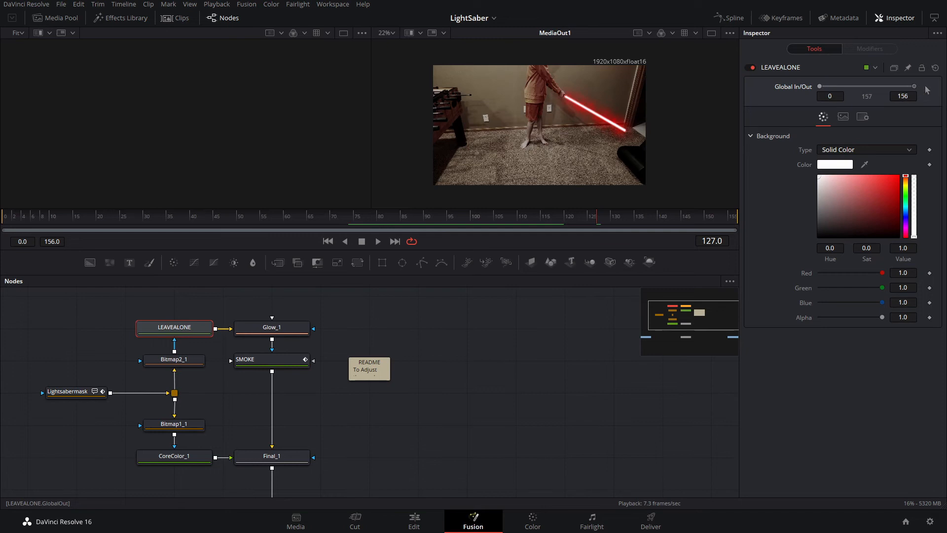
# Step: Review the red smoke blade across the clip and save the project
pyautogui.moveTo(597, 216); pyautogui.dragTo(134, 198)
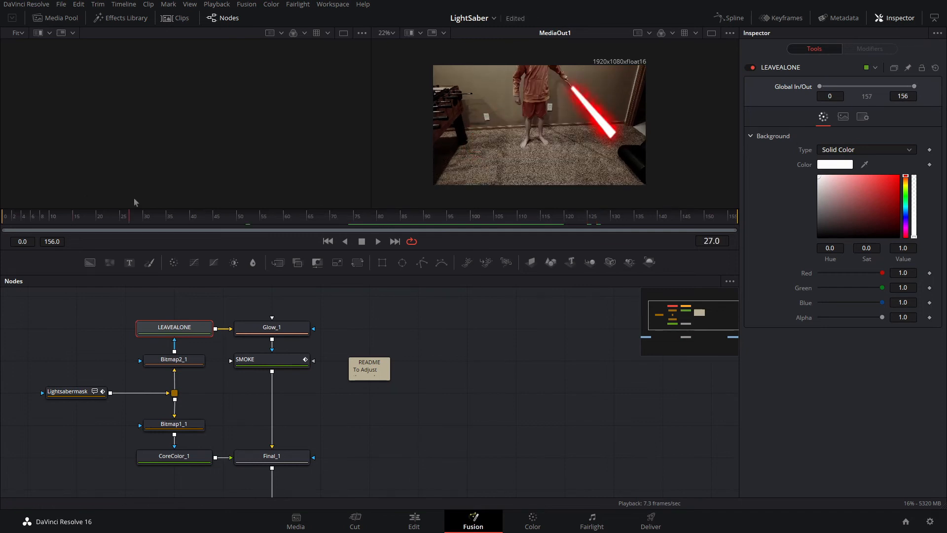
pyautogui.moveTo(420, 207); pyautogui.dragTo(26, 227)
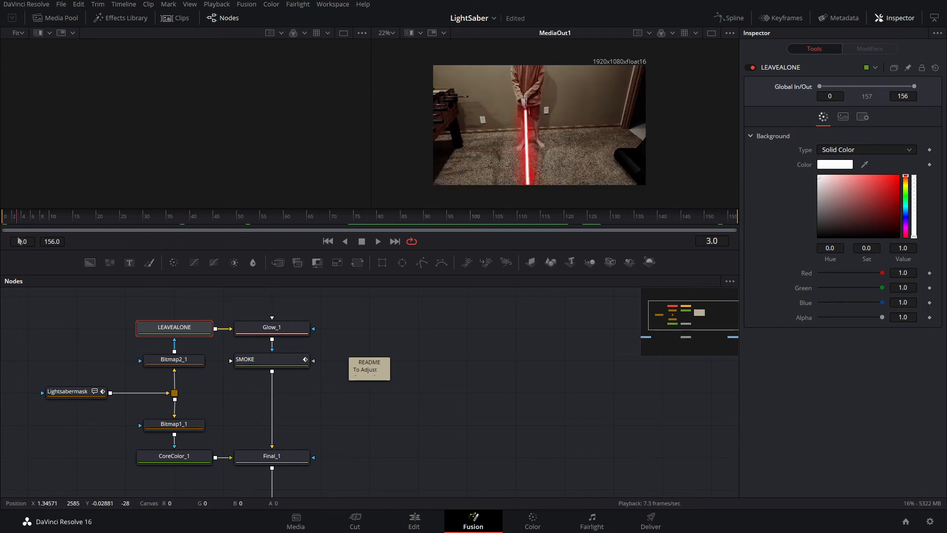
pyautogui.hotkey('ctrl', 's')
pyautogui.press('space')
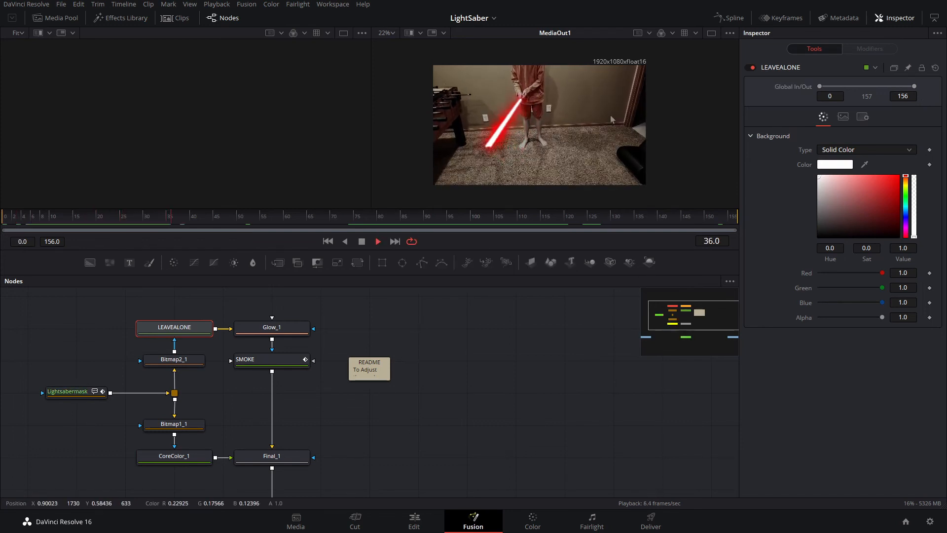
pyautogui.press('space')
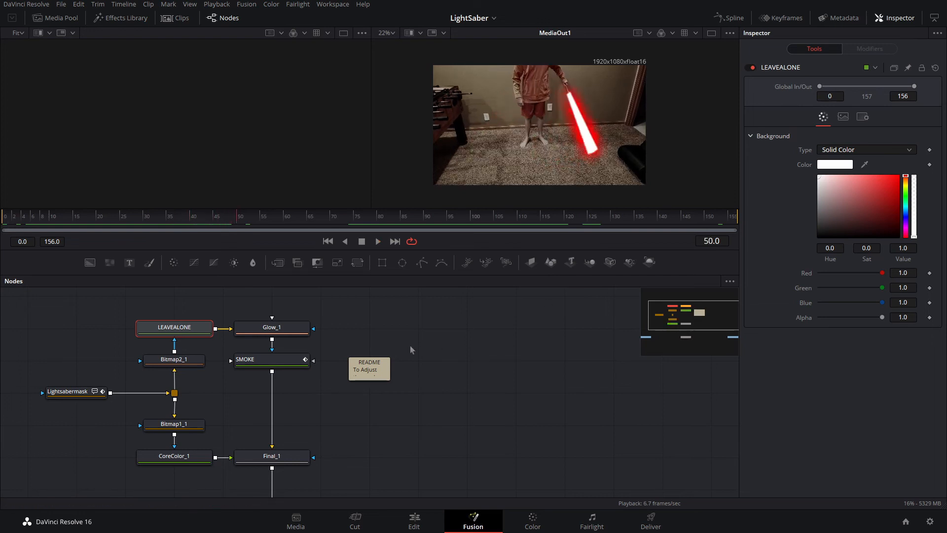
# Step: Read the README note about adjusting the smoke, then collapse the note
pyautogui.doubleClick(367, 362)
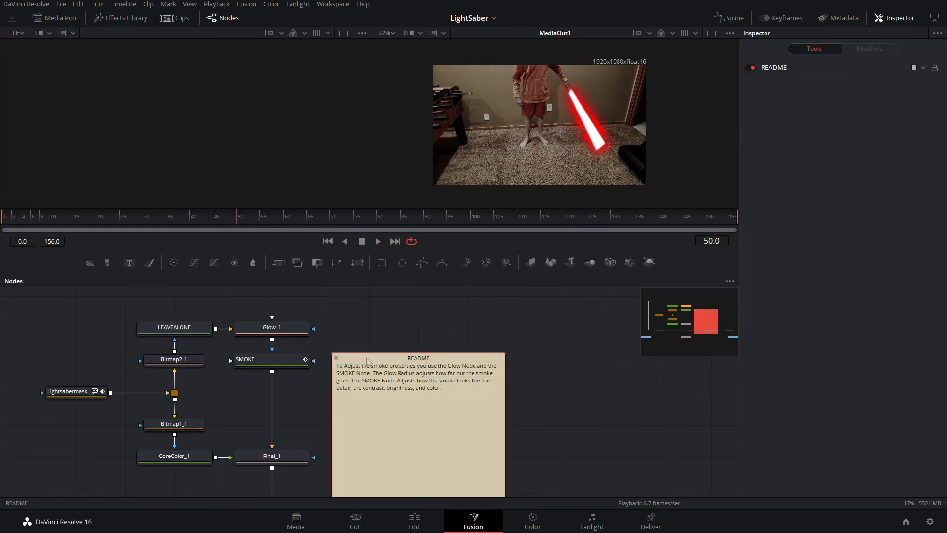
pyautogui.click(337, 359)
pyautogui.scroll(-4, 330, 379)
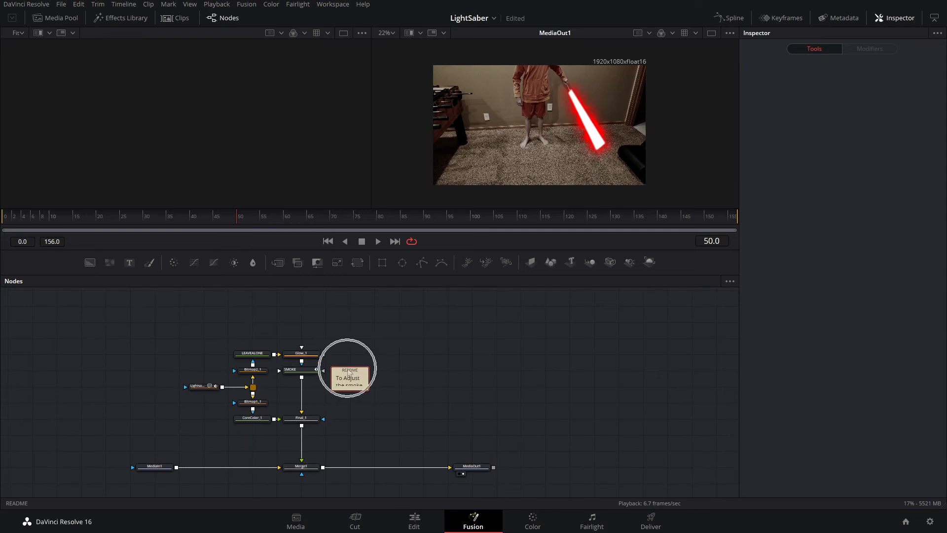
pyautogui.moveTo(349, 373); pyautogui.dragTo(471, 342)
# Step: Replace the smoke template with the erode template, connect its Final node to Merge1, and move the HOWTOWORKTHEERODE note aside
pyautogui.moveTo(330, 329); pyautogui.dragTo(367, 405)
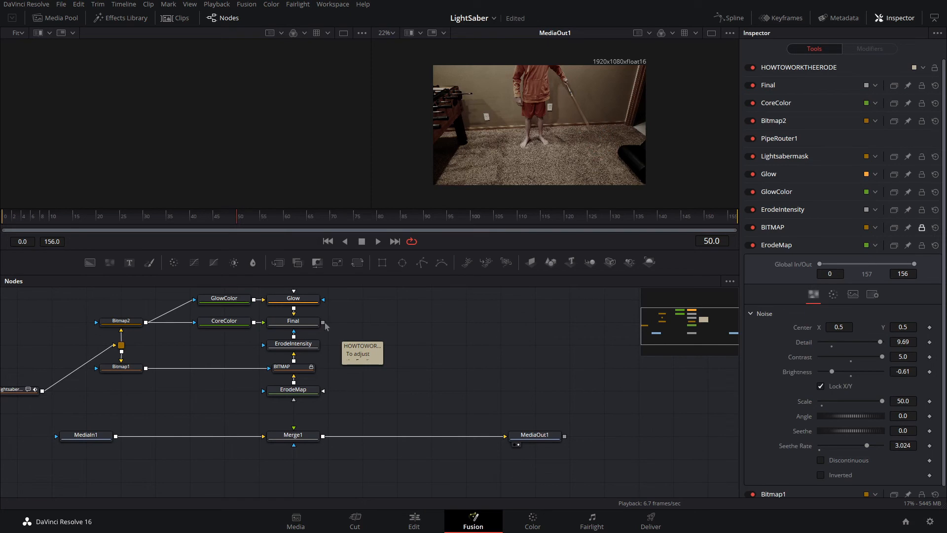
pyautogui.moveTo(323, 323); pyautogui.dragTo(362, 434)
pyautogui.moveTo(373, 352); pyautogui.dragTo(442, 307)
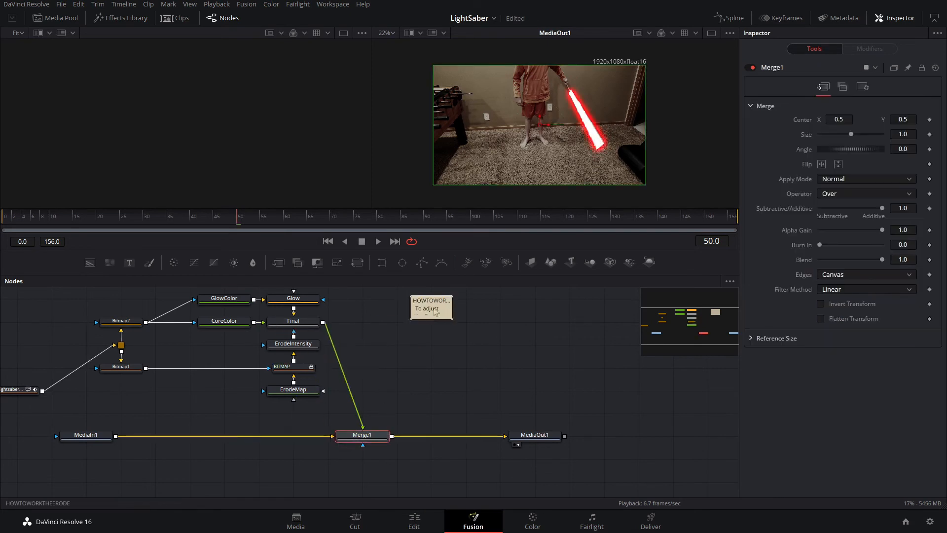
# Step: Play back the eroded blade in an enlarged view and examine it at frame 64
pyautogui.scroll(3, 701, 102)
pyautogui.moveTo(408, 138); pyautogui.dragTo(785, 68)
pyautogui.hotkey('ctrl', 'f')
pyautogui.press('space')
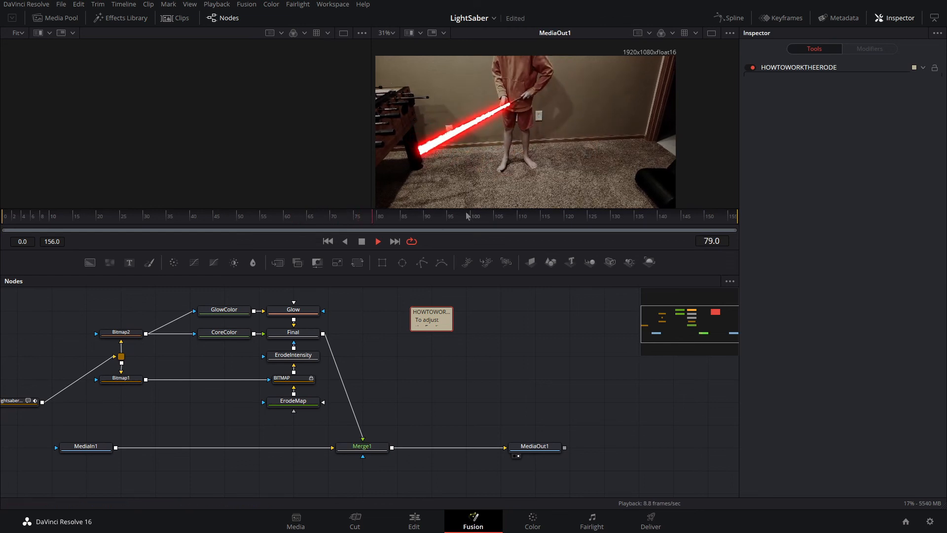
pyautogui.moveTo(380, 218); pyautogui.dragTo(305, 230)
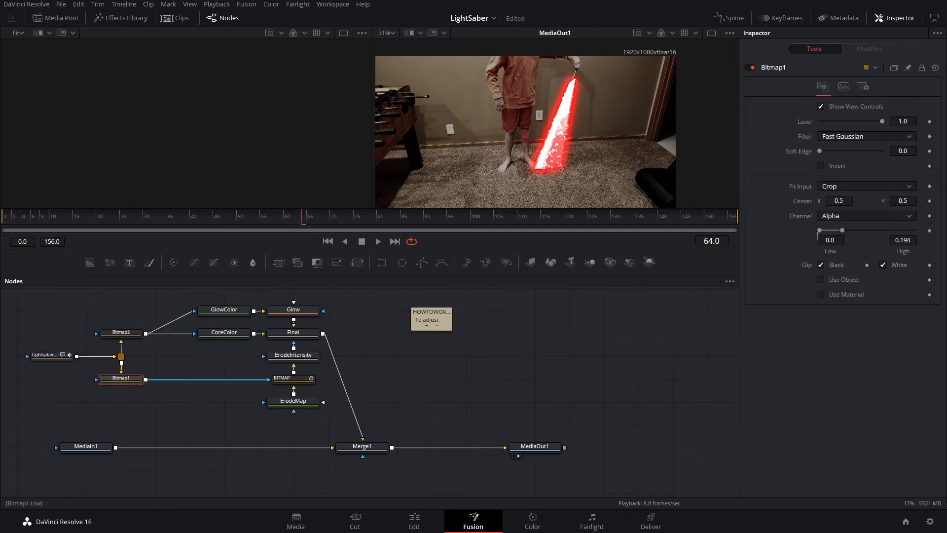
# Step: Set the High threshold to 0.0 on Bitmap1 and 0.028 on Bitmap2
pyautogui.moveTo(842, 231); pyautogui.dragTo(782, 237)
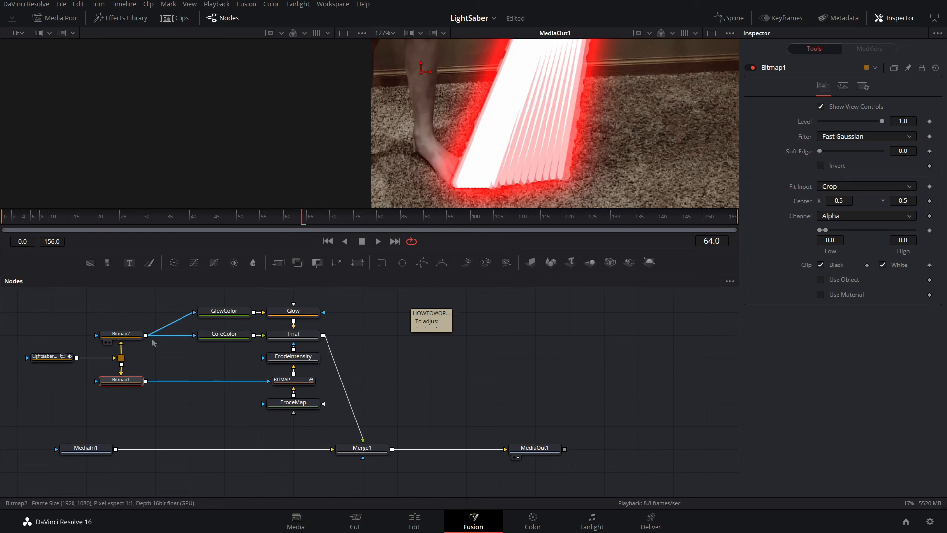
pyautogui.click(122, 334)
pyautogui.moveTo(838, 230); pyautogui.dragTo(832, 237)
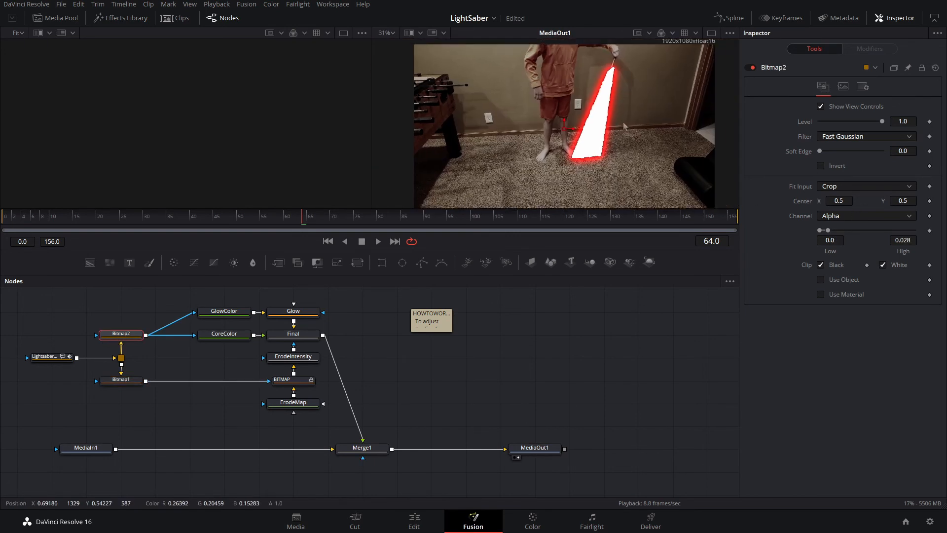
# Step: Try a soft edge on Bitmap2 and set the Soft Edge to 0.0023 on Bitmap1, checking the blade in playback
pyautogui.press('space')
pyautogui.moveTo(820, 151); pyautogui.dragTo(821, 160)
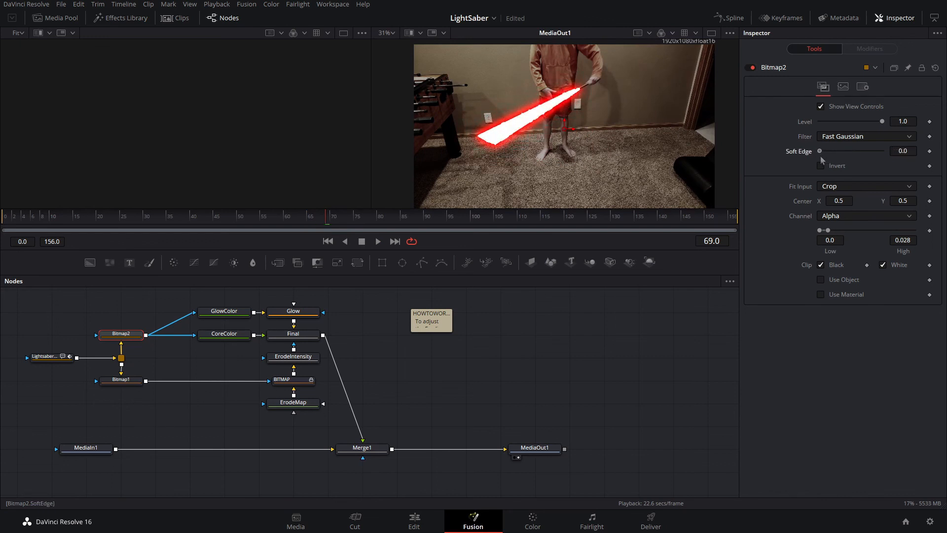
pyautogui.moveTo(902, 151)
pyautogui.mouseDown()
pyautogui.moveTo(916, 151)
pyautogui.moveTo(905, 153)
pyautogui.mouseUp()
pyautogui.click(111, 381)
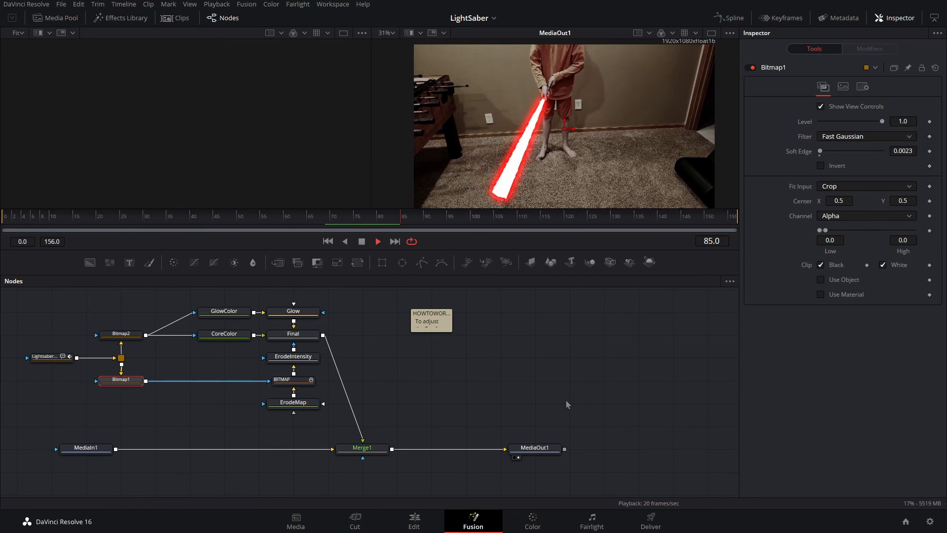
pyautogui.press('space')
# Step: Display the ErodeMap node beside the final output and play back the clip to examine its noise pattern
pyautogui.click(293, 402)
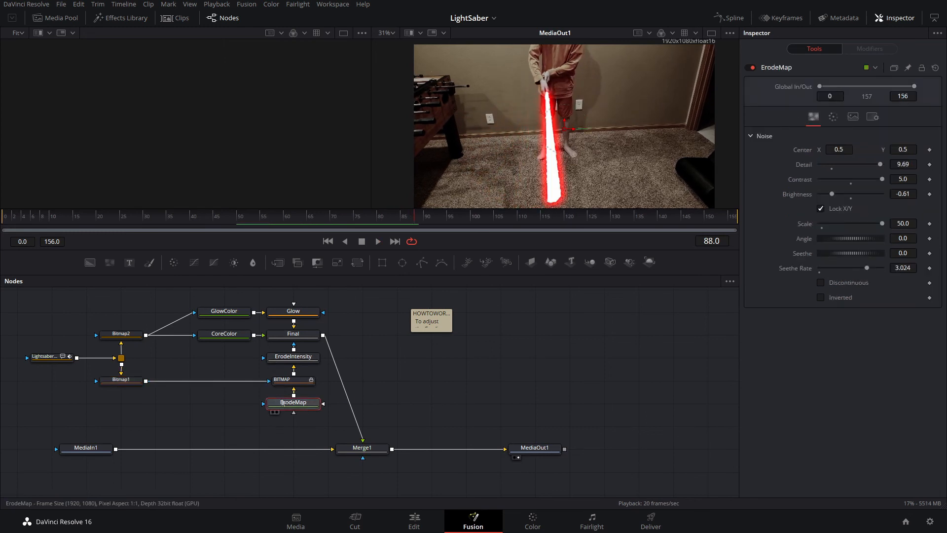
pyautogui.press('1')
pyautogui.press('space')
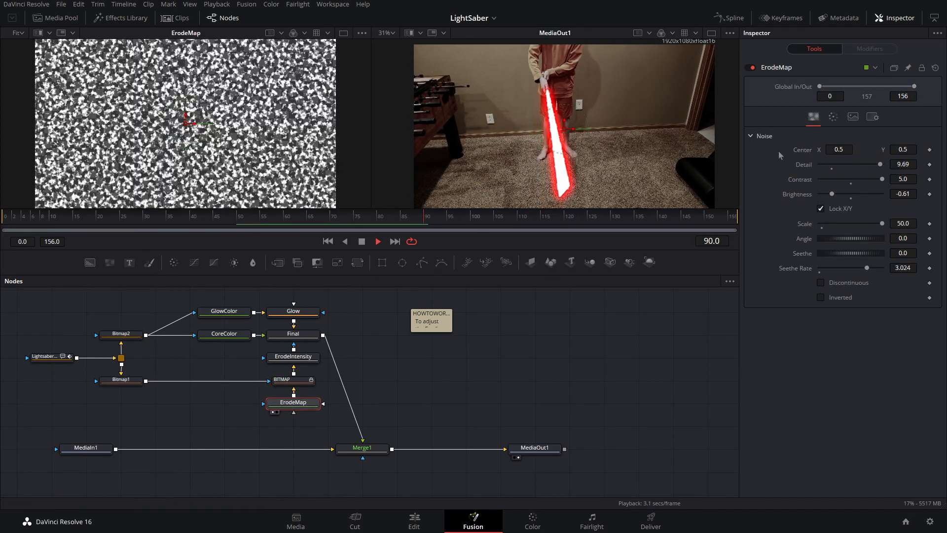
pyautogui.press('space')
# Step: Try rotating the ErodeMap noise to an Angle of 219.1, and undo the change
pyautogui.moveTo(883, 225); pyautogui.dragTo(905, 230)
pyautogui.moveTo(837, 238); pyautogui.dragTo(881, 234)
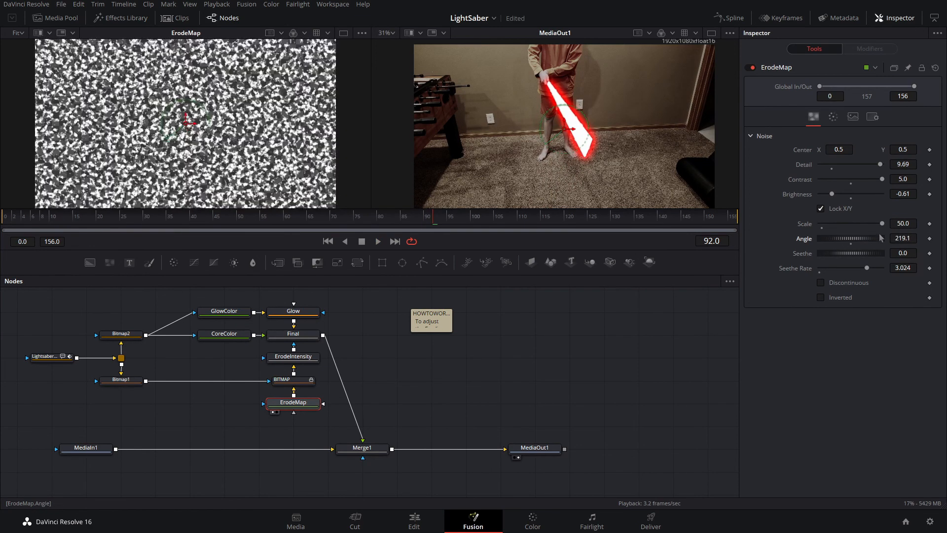
pyautogui.hotkey('ctrl', 'z')
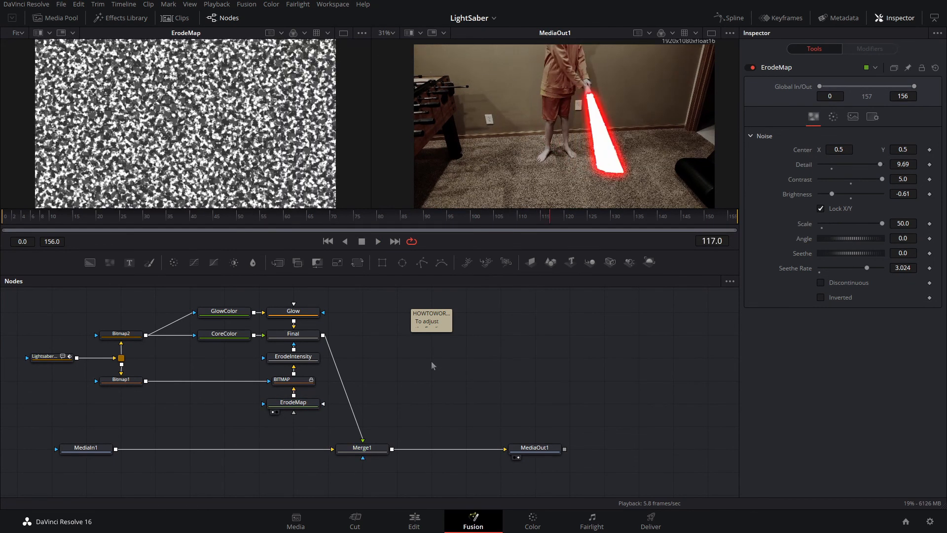
# Step: Return to frame 0 and examine the eroded blade's edges in an enlarged view of the final output
pyautogui.moveTo(406, 214); pyautogui.dragTo(1, 291)
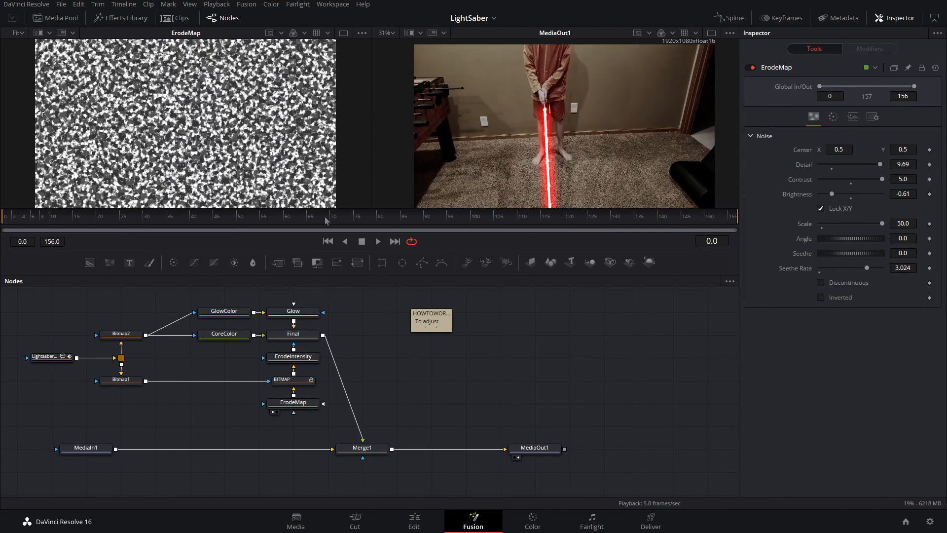
pyautogui.scroll(3, 499, 129)
pyautogui.moveTo(498, 129); pyautogui.dragTo(333, 85)
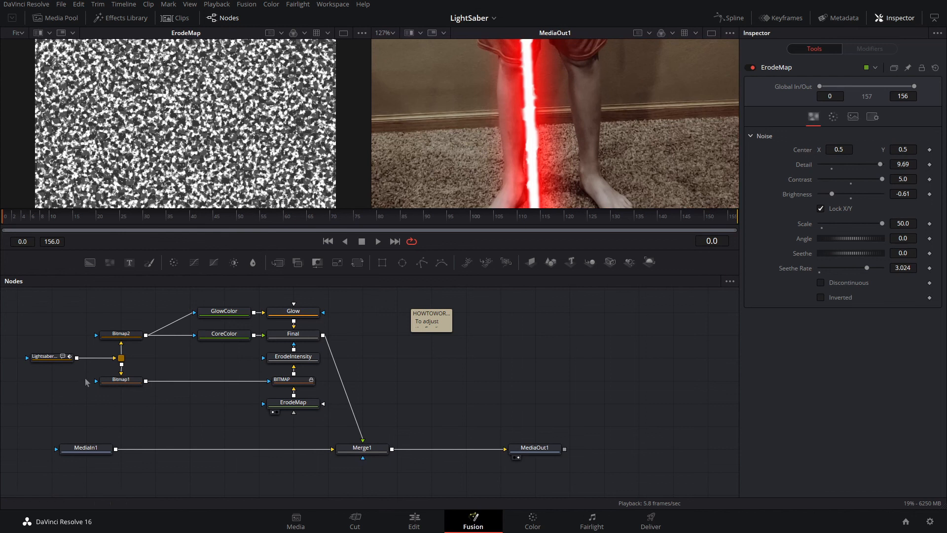
# Step: Widen the blade by raising the Lightsabermask's Border Width to 0.1292, and inspect its eroded edges
pyautogui.click(55, 359)
pyautogui.click(824, 86)
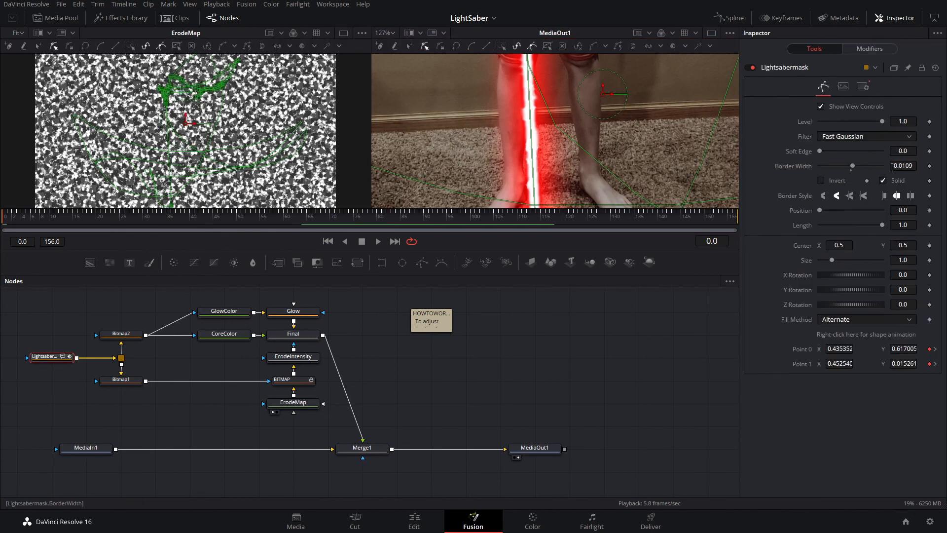
pyautogui.moveTo(853, 166); pyautogui.dragTo(871, 166)
pyautogui.scroll(-6, 635, 142)
pyautogui.scroll(3, 634, 142)
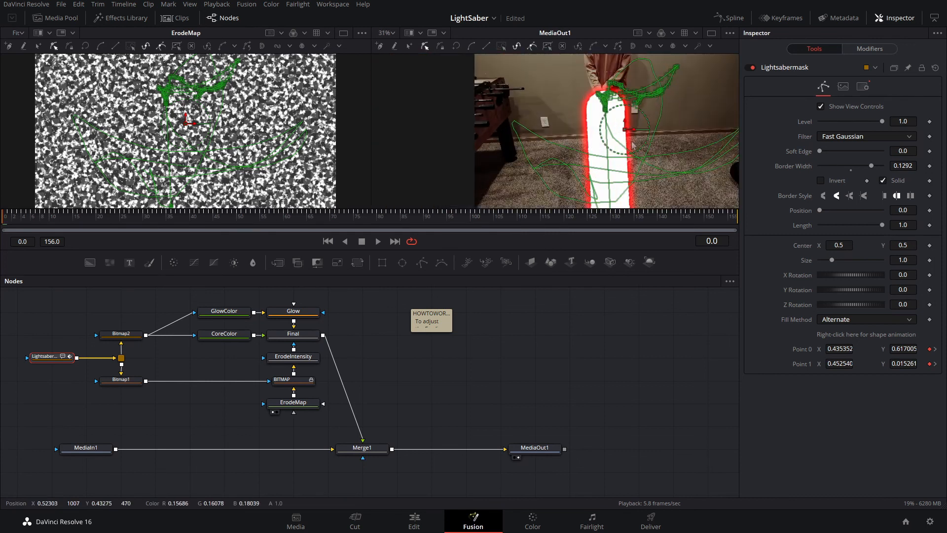
# Step: Try another Border Width on the Lightsabermask, undo it, and return the width to 0.0109
pyautogui.moveTo(904, 166); pyautogui.dragTo(883, 167)
pyautogui.hotkey('ctrl', 'z')
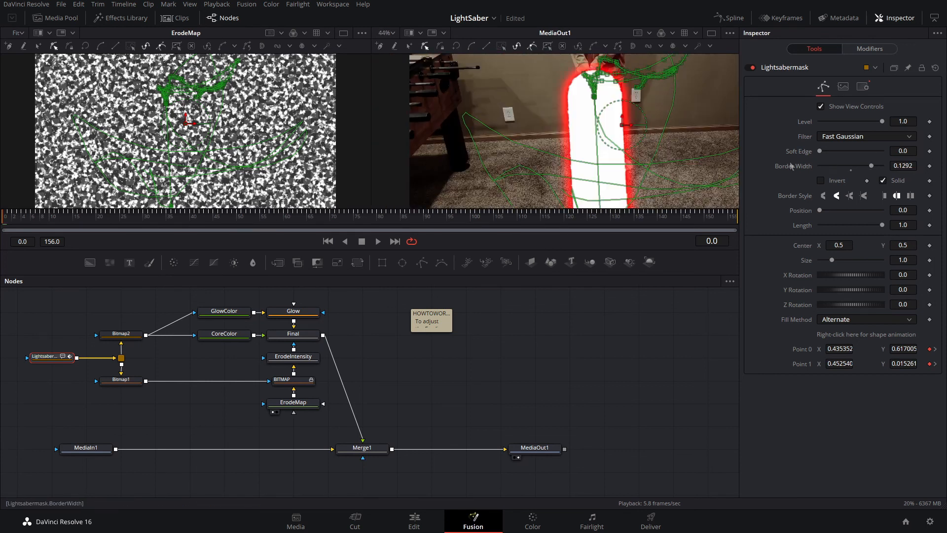
pyautogui.click(852, 167)
pyautogui.scroll(-1, 587, 147)
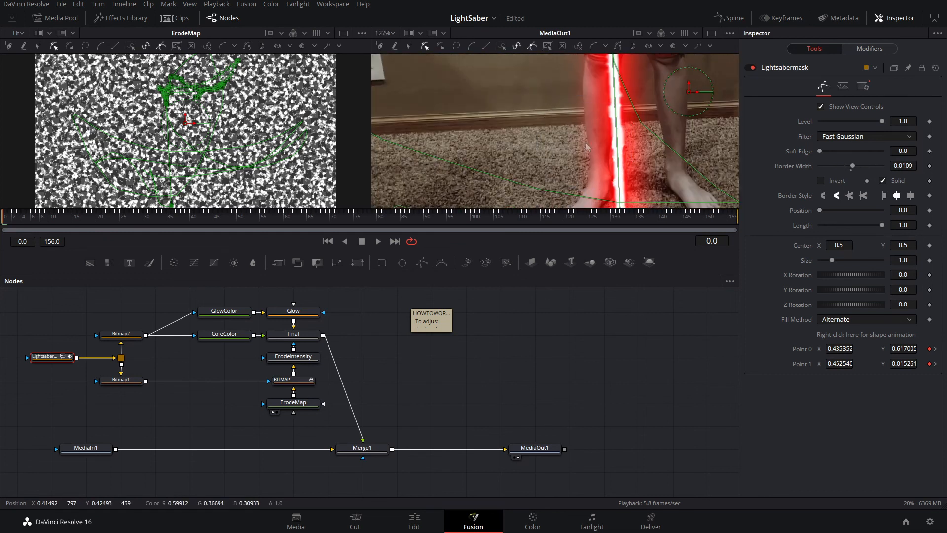